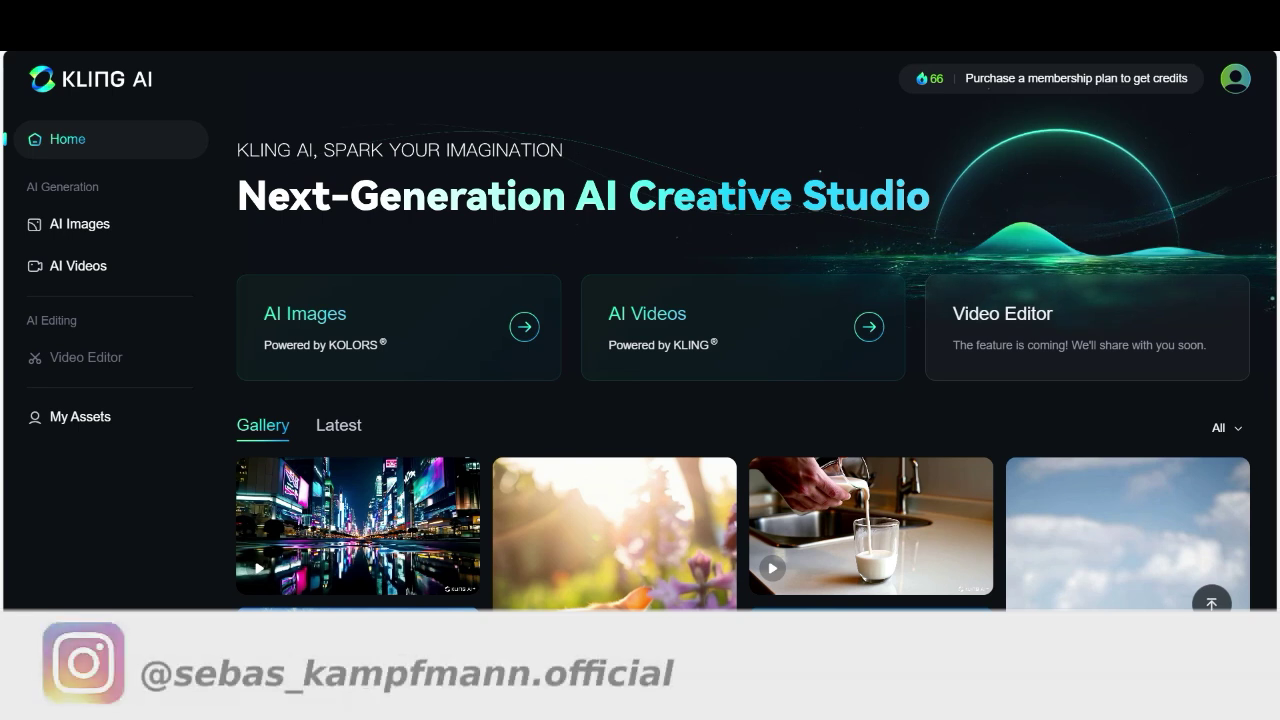
- Browse the home gallery and view the details of the video of milk being poured into a cup
mouse_move(928, 78)
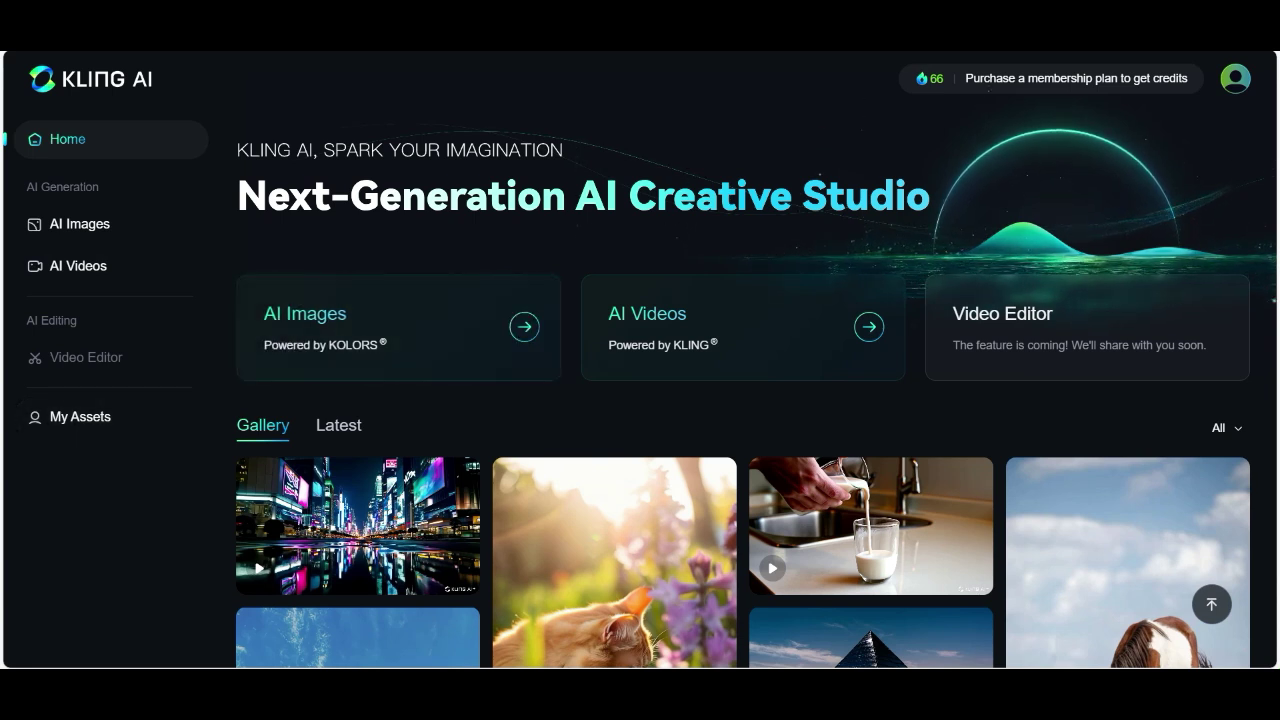
scroll(615, 300, "down", 4)
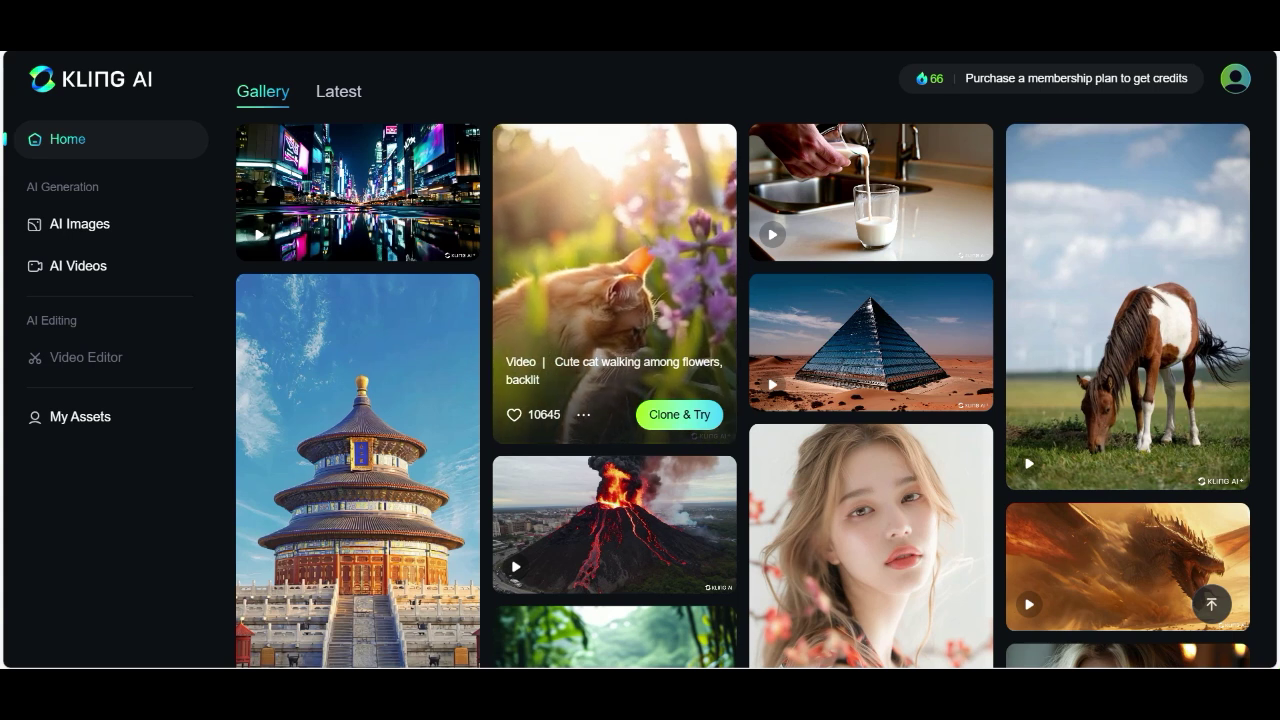
scroll(615, 300, "up", 1)
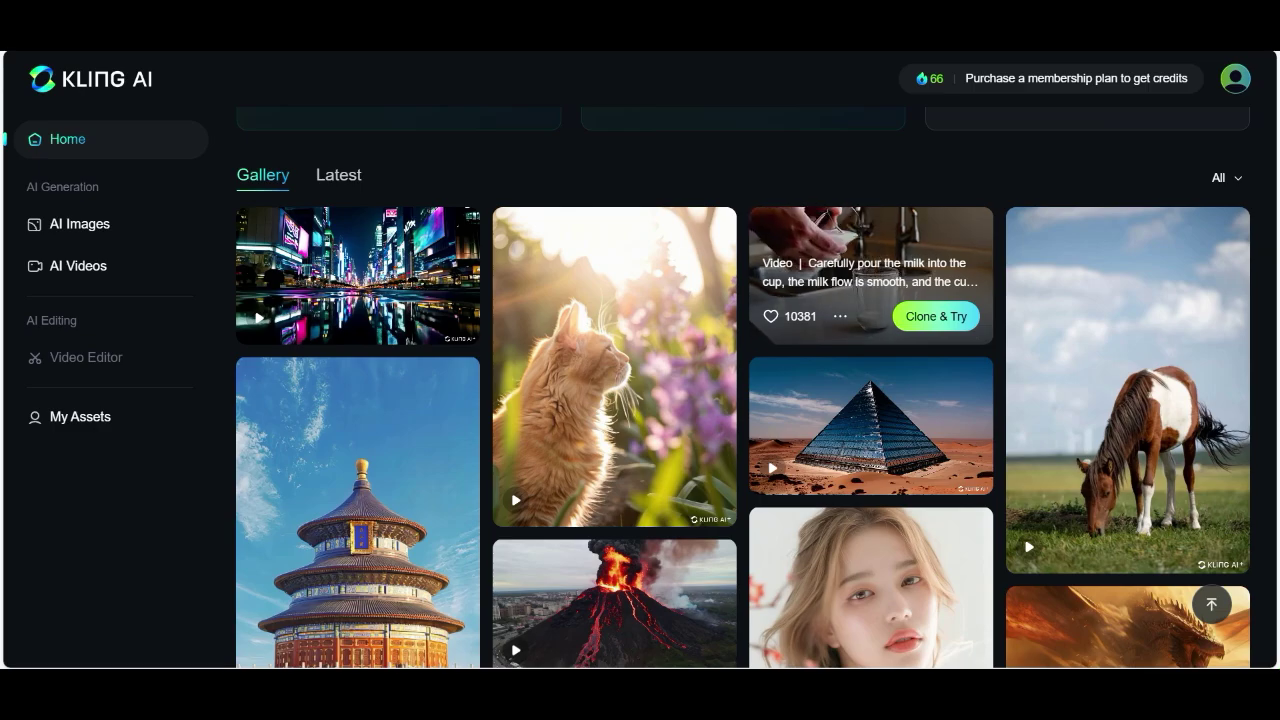
left_click(860, 300)
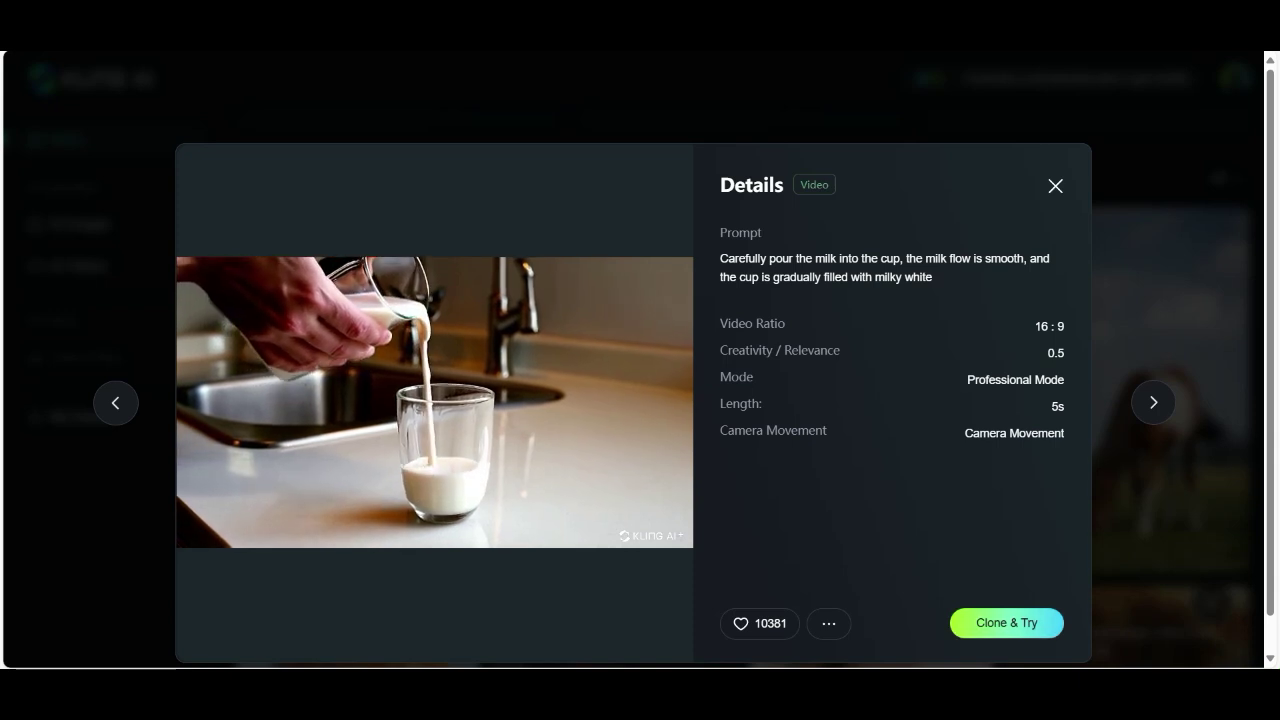
key("Escape")
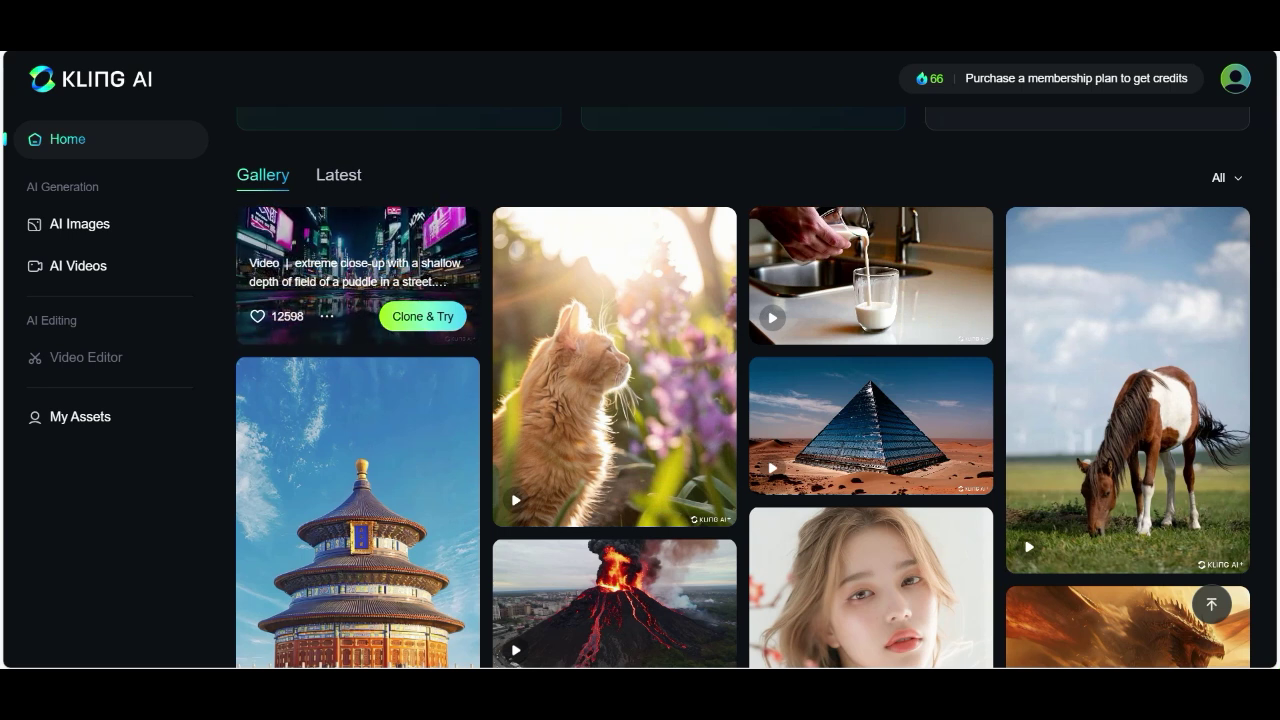
- Look through more gallery examples and view the details of the minimalist living room image with the black wood ceiling
scroll(743, 386, "down", 2)
scroll(358, 400, "down", 1)
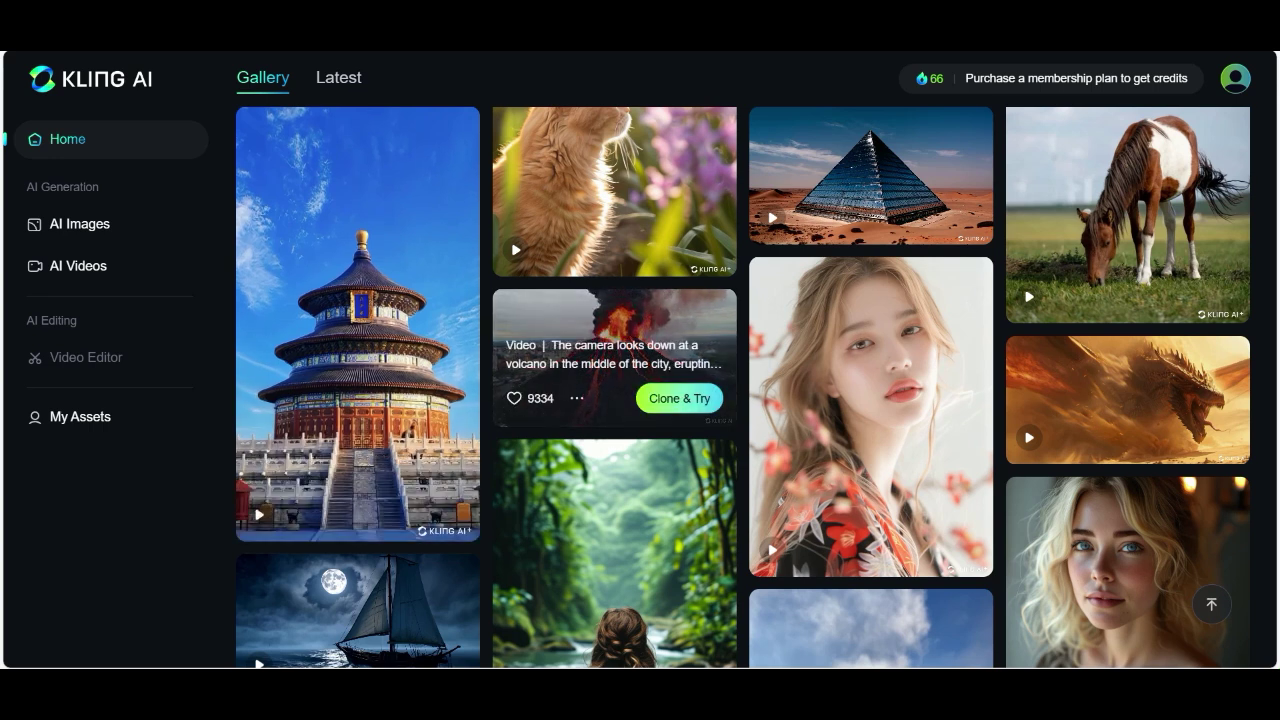
scroll(870, 300, "down", 3)
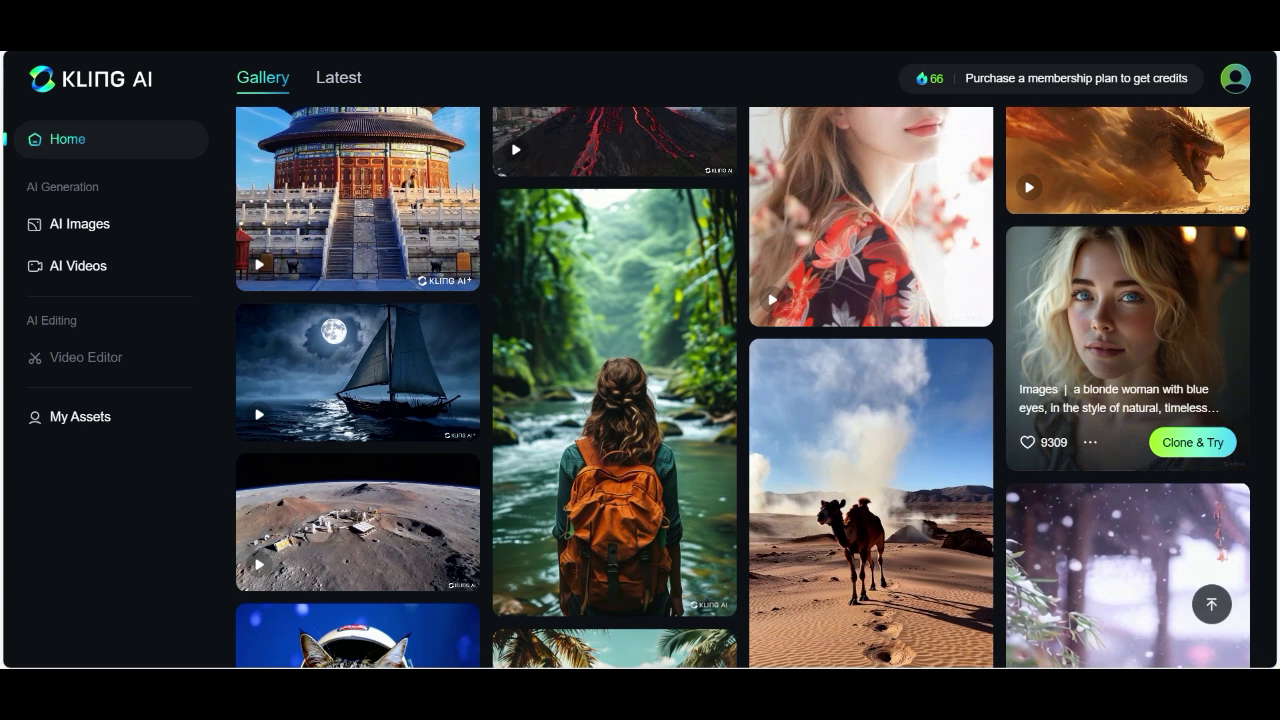
scroll(1128, 350, "down", 2)
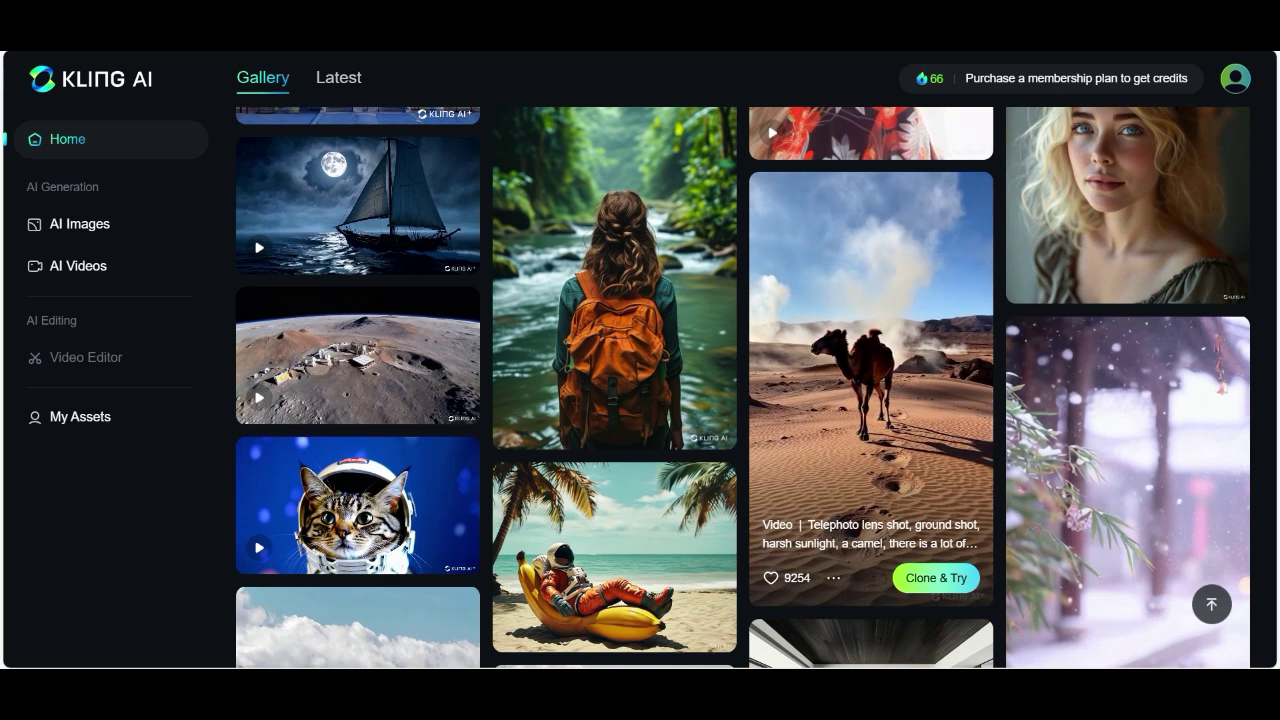
scroll(870, 400, "down", 2)
scroll(870, 400, "down", 2)
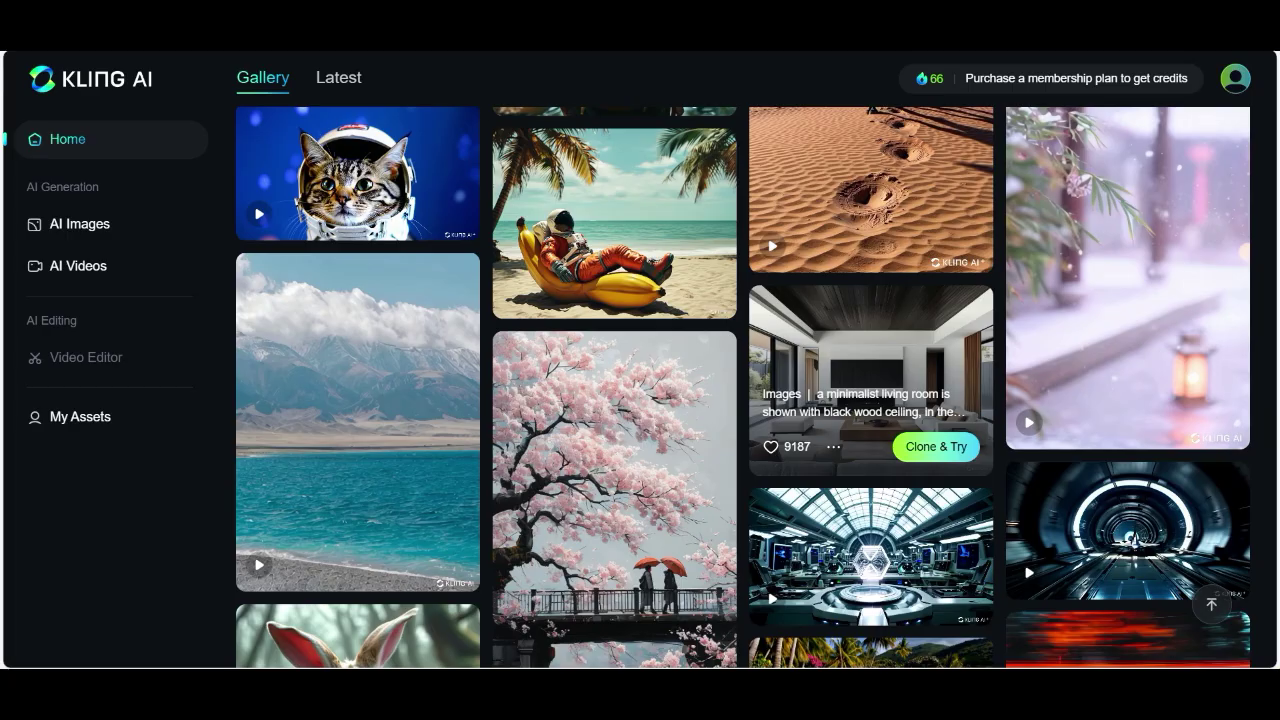
left_click(870, 400)
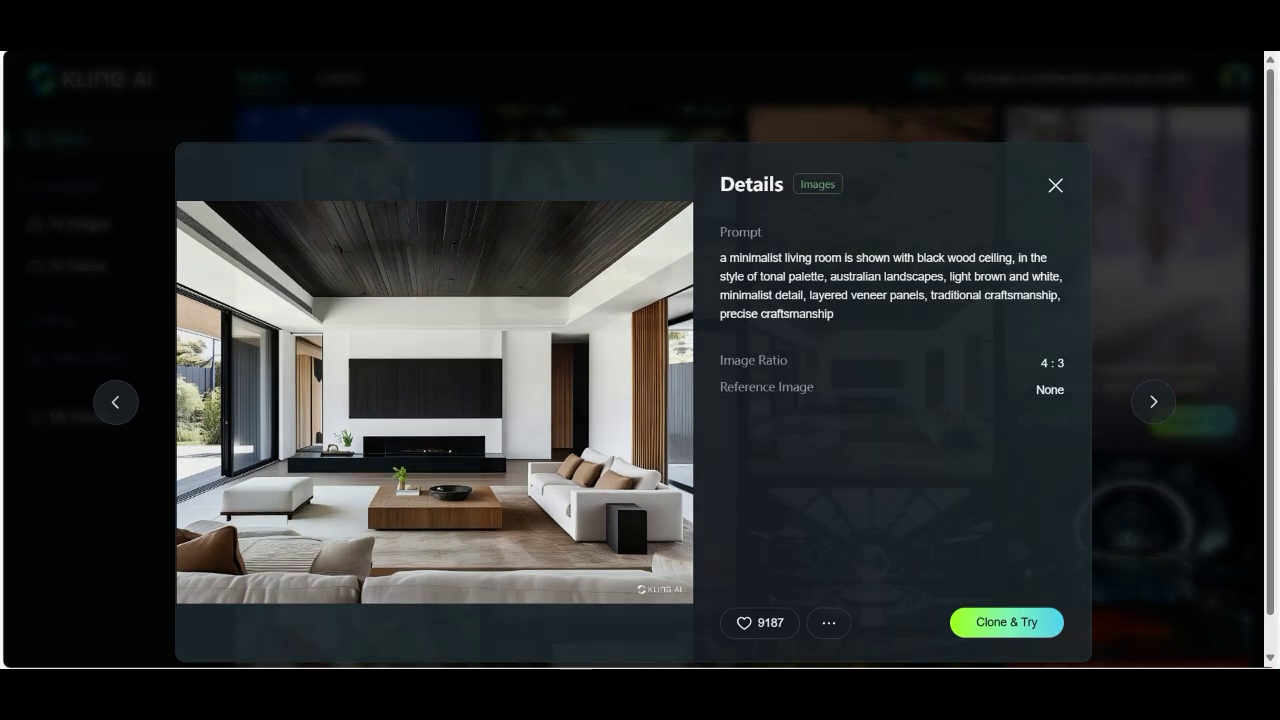
key("Escape")
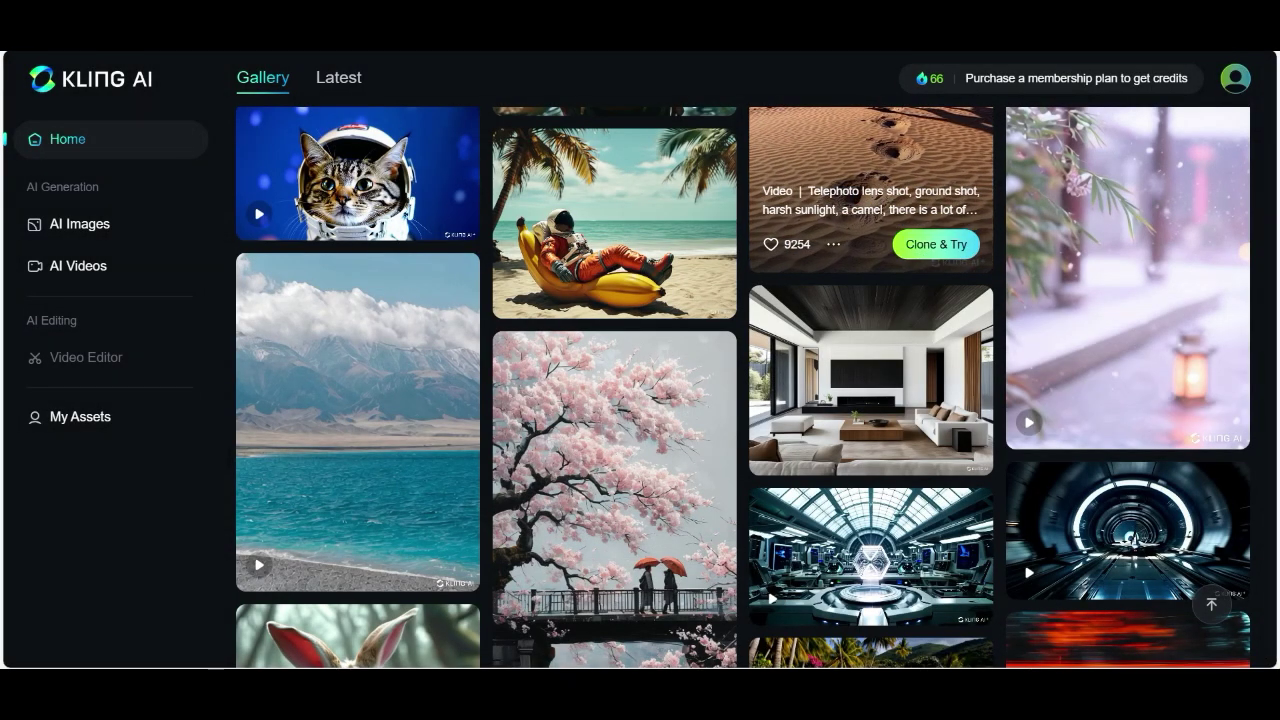
- Finish browsing the gallery and open the AI Videos workspace for Text to Video
scroll(870, 200, "down", 2)
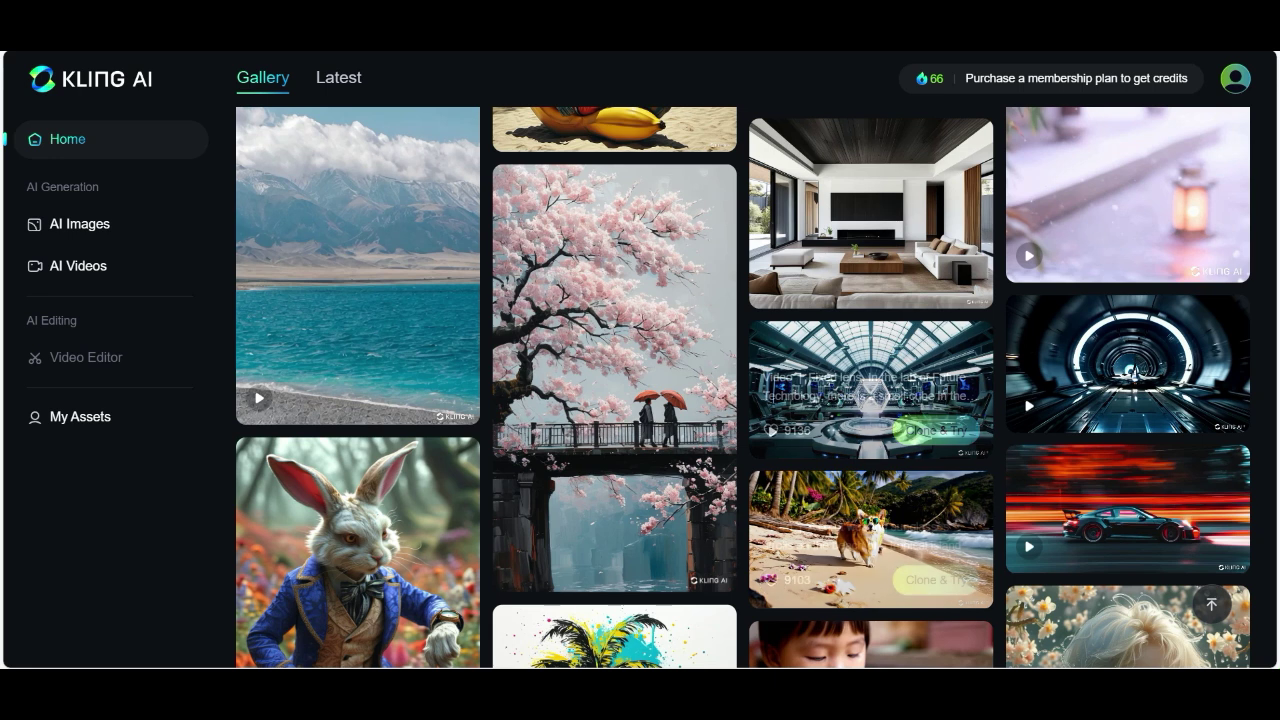
scroll(870, 500, "down", 1)
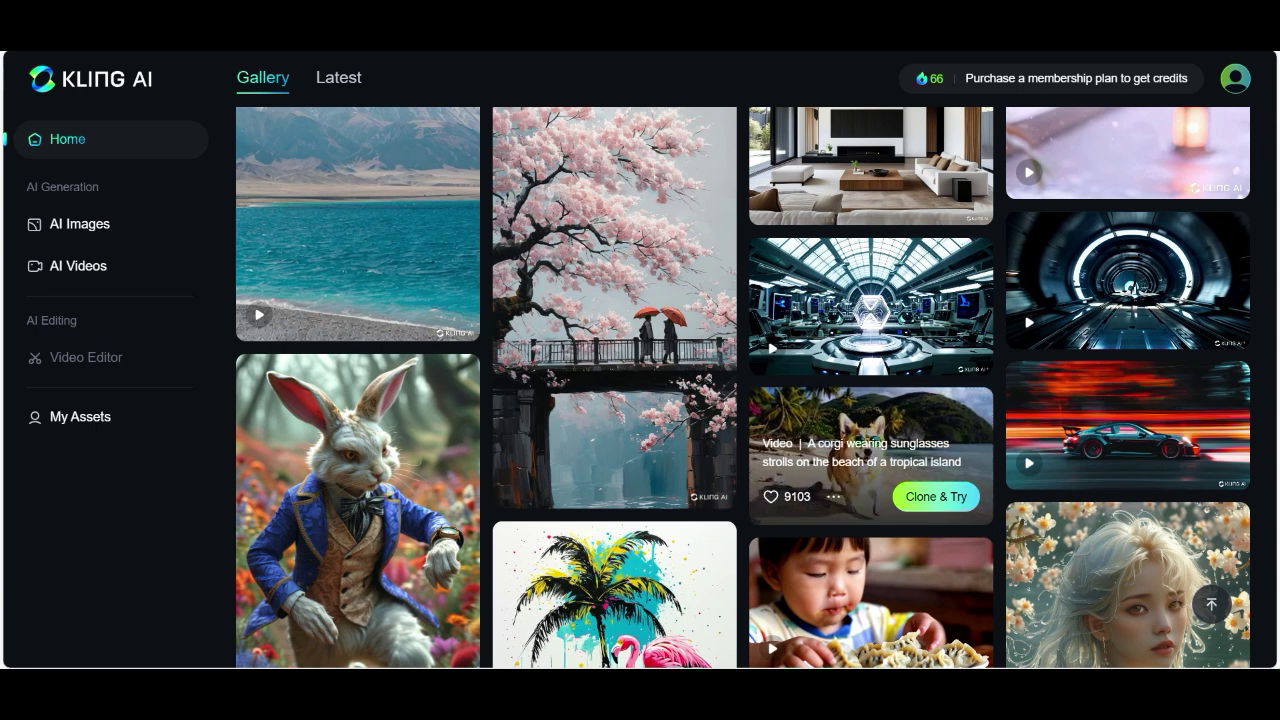
key("Home")
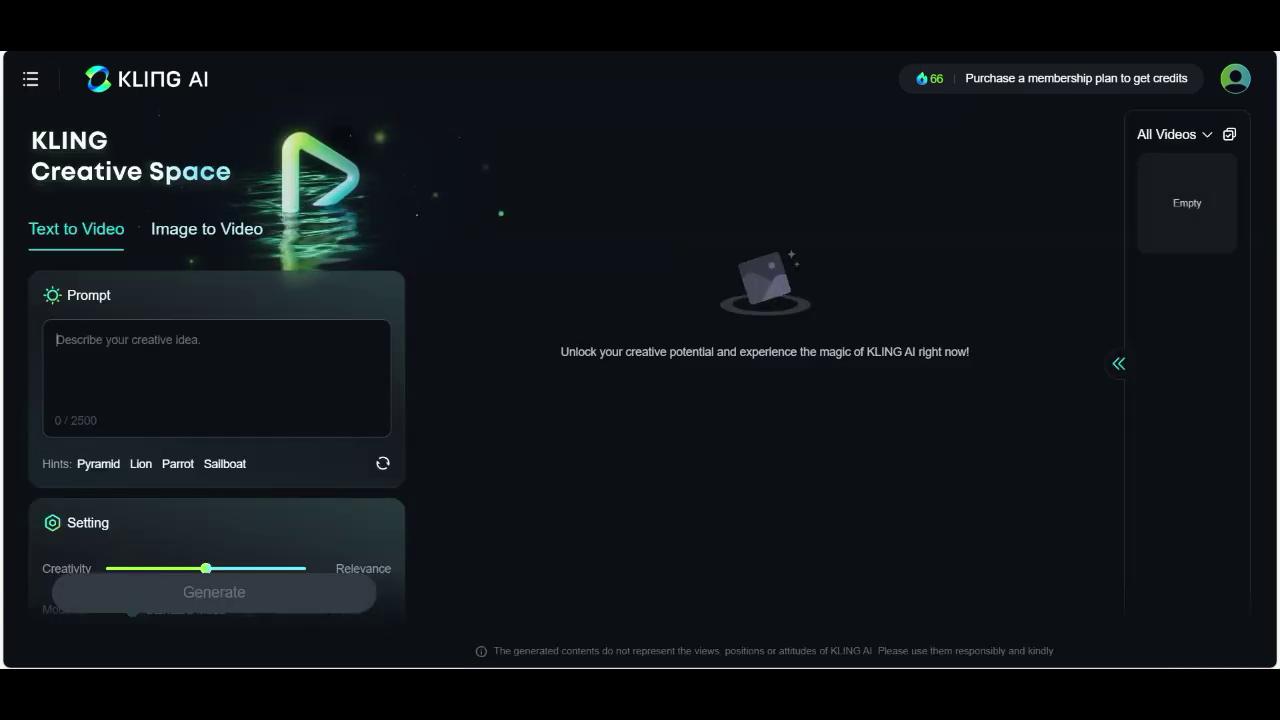
- Review the text-to-video settings for creativity versus relevance, mode, length and frame ratio
scroll(216, 400, "down", 2)
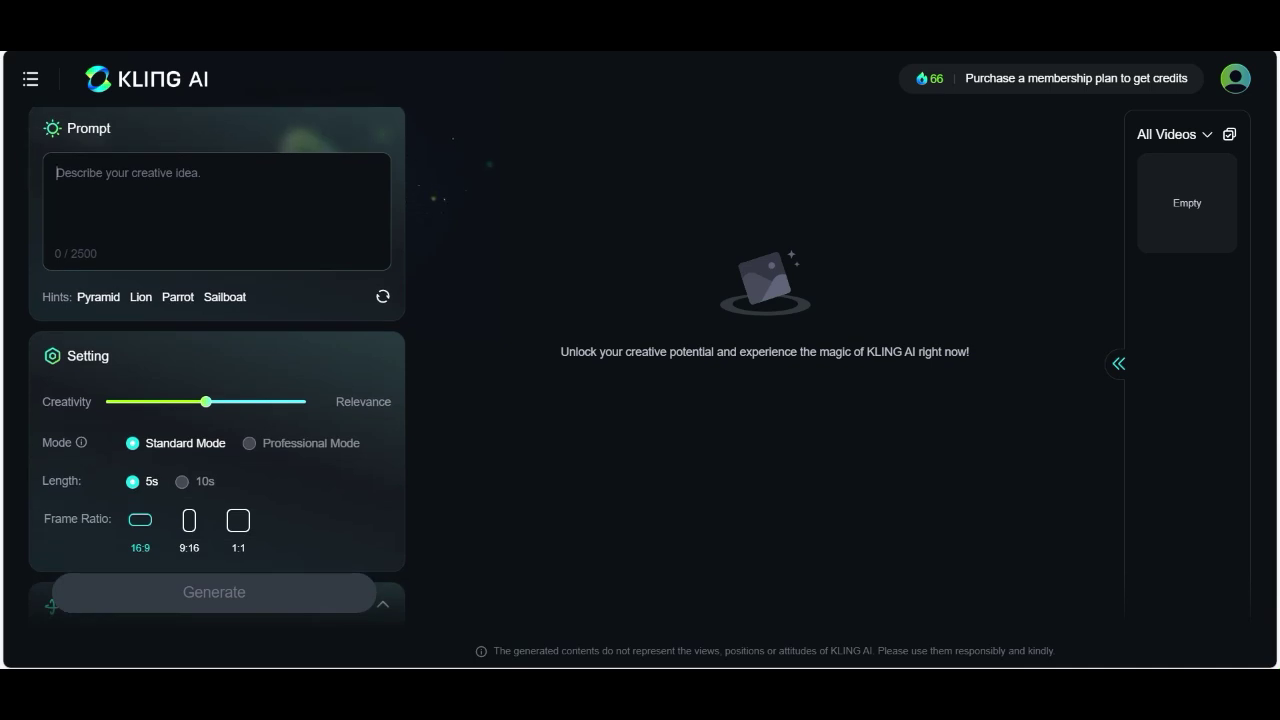
scroll(216, 360, "up", 1)
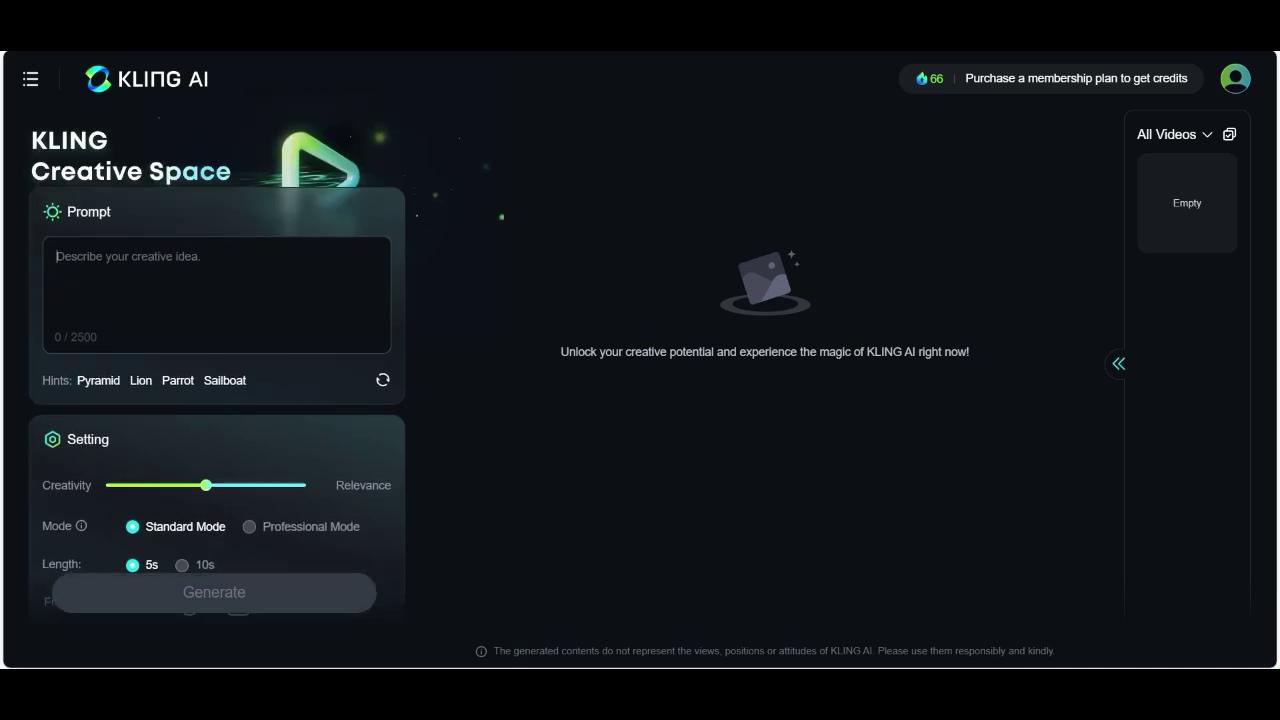
scroll(216, 400, "down", 2)
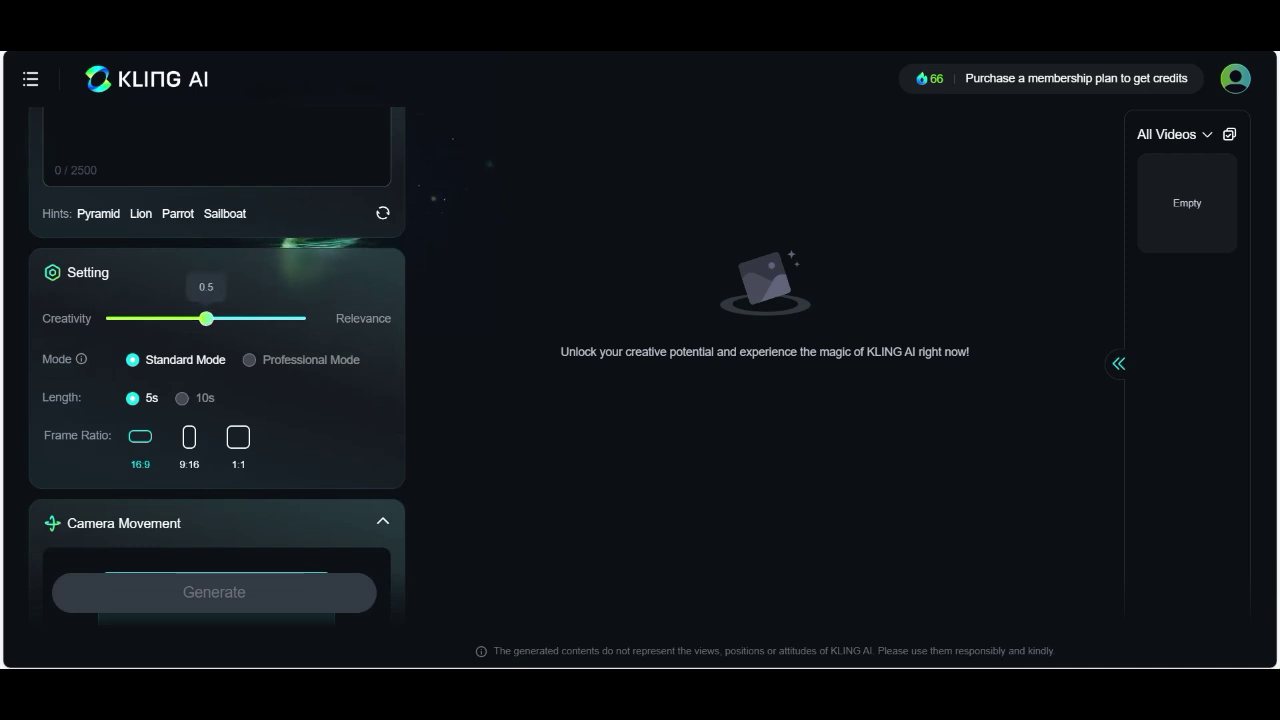
mouse_move(206, 318)
left_mouse_down()
mouse_move(263, 318)
mouse_move(206, 318)
left_mouse_up()
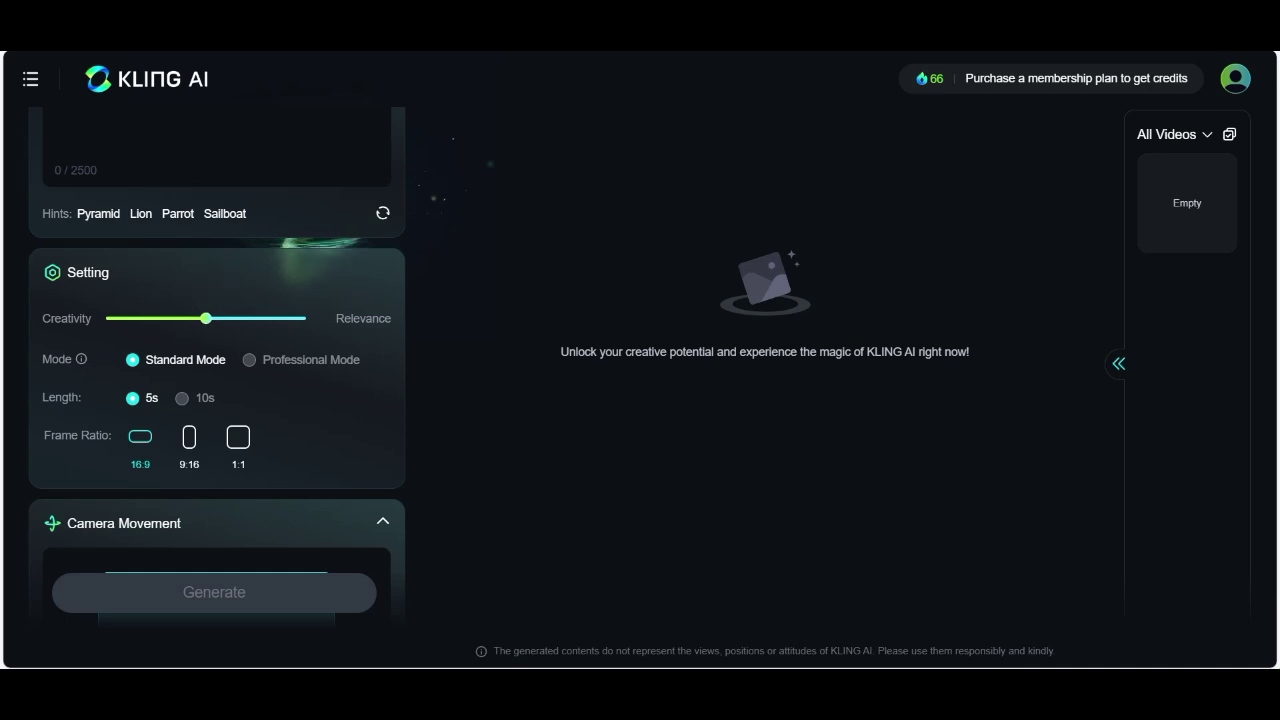
mouse_move(305, 359)
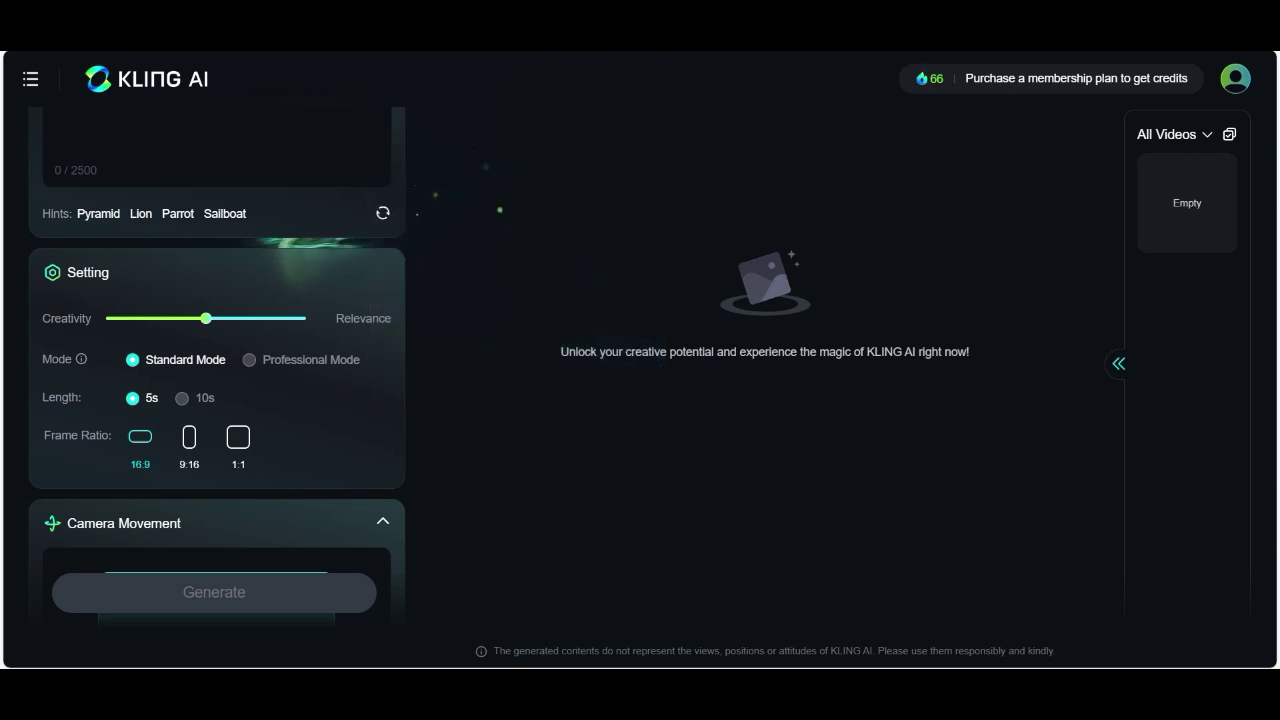
mouse_move(195, 398)
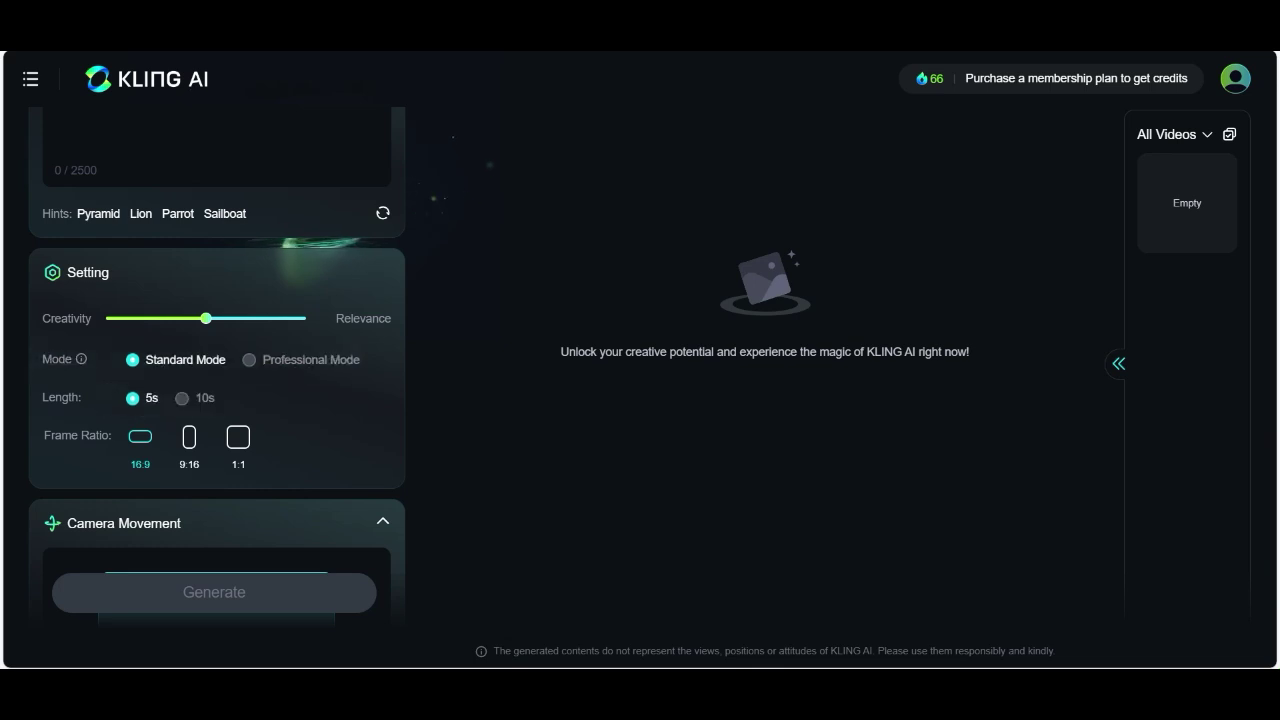
- Show the available Camera Control options for the video's camera movement
scroll(217, 400, "down", 3)
scroll(217, 400, "down", 2)
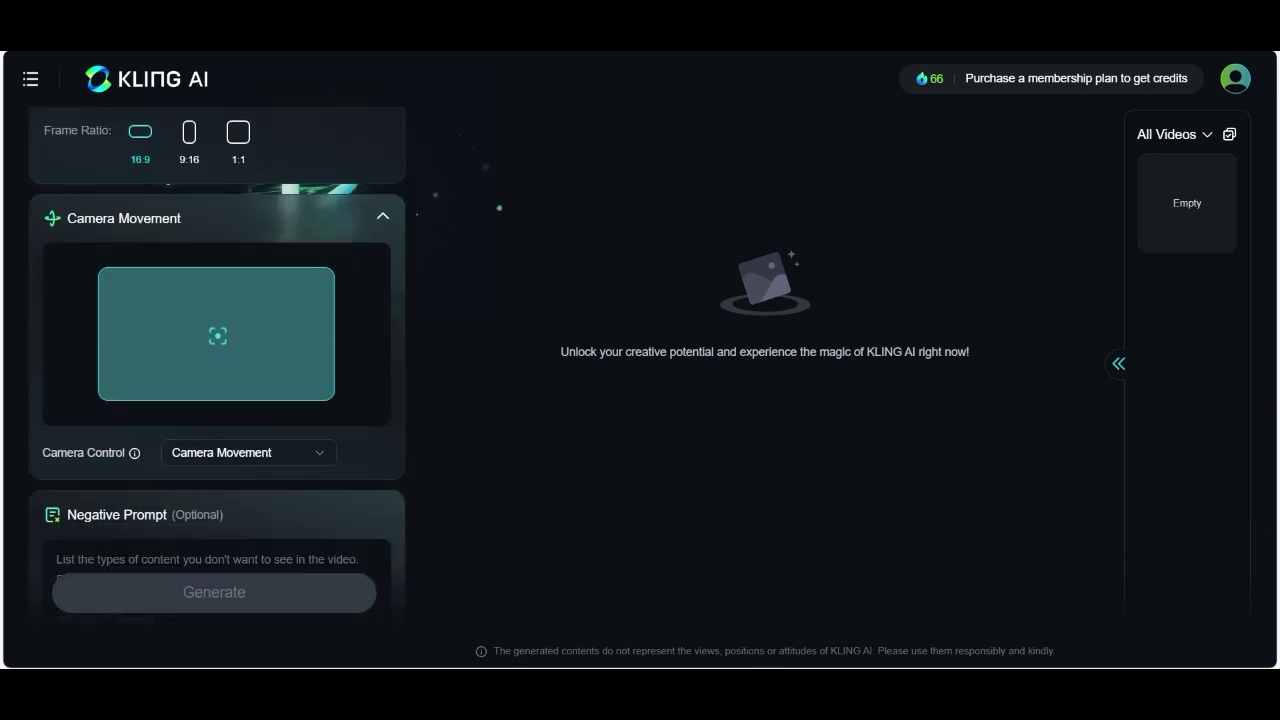
left_click(248, 340)
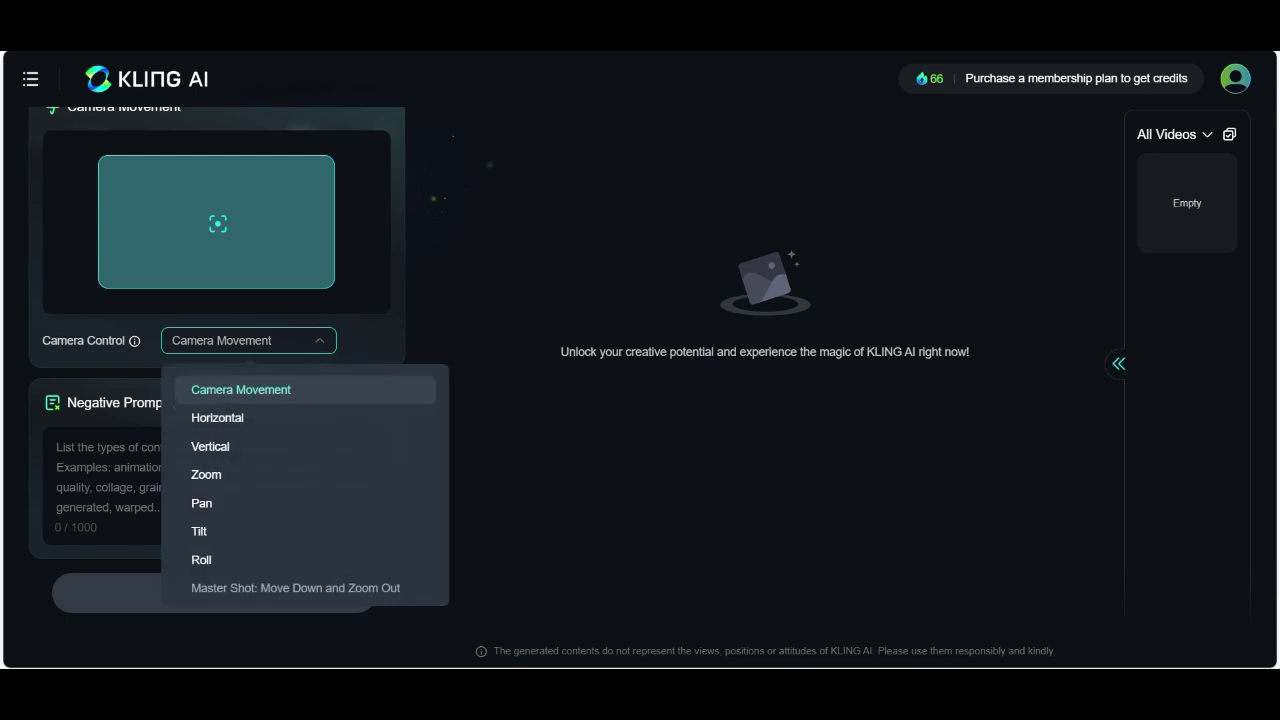
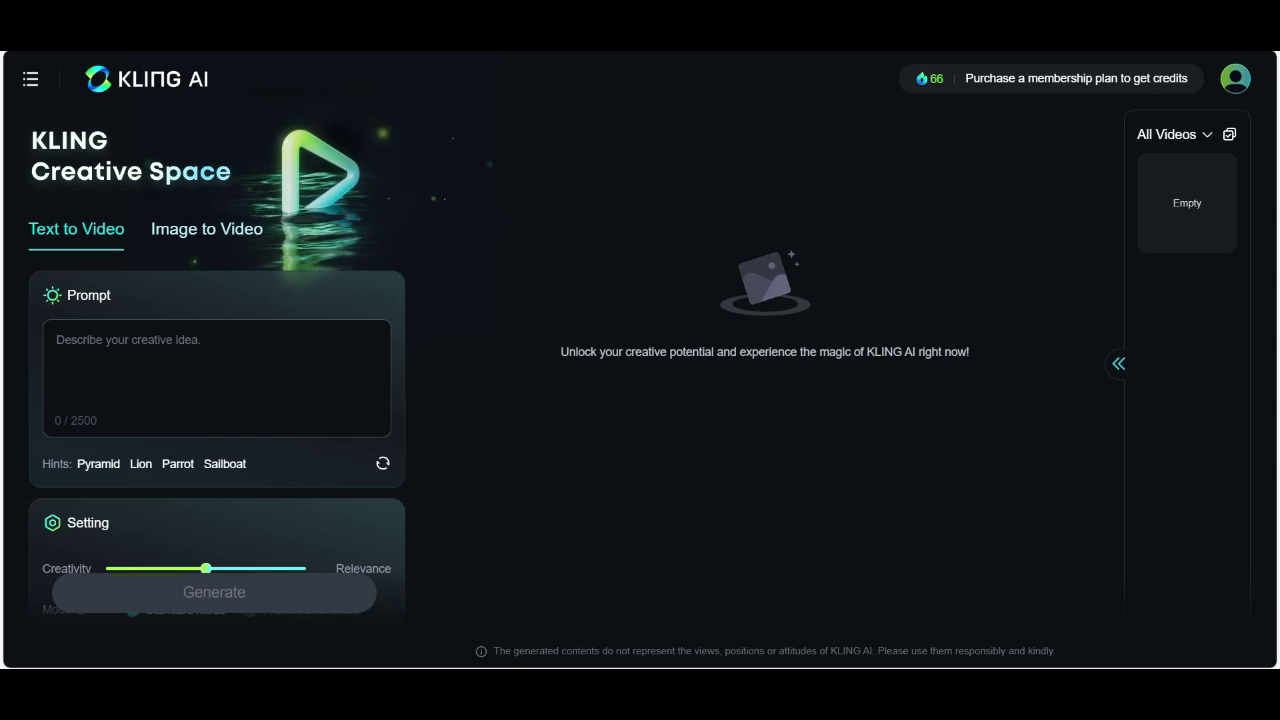
- Begin the text-to-video prompt with "A german sheppard with rayban"
type("A dog")
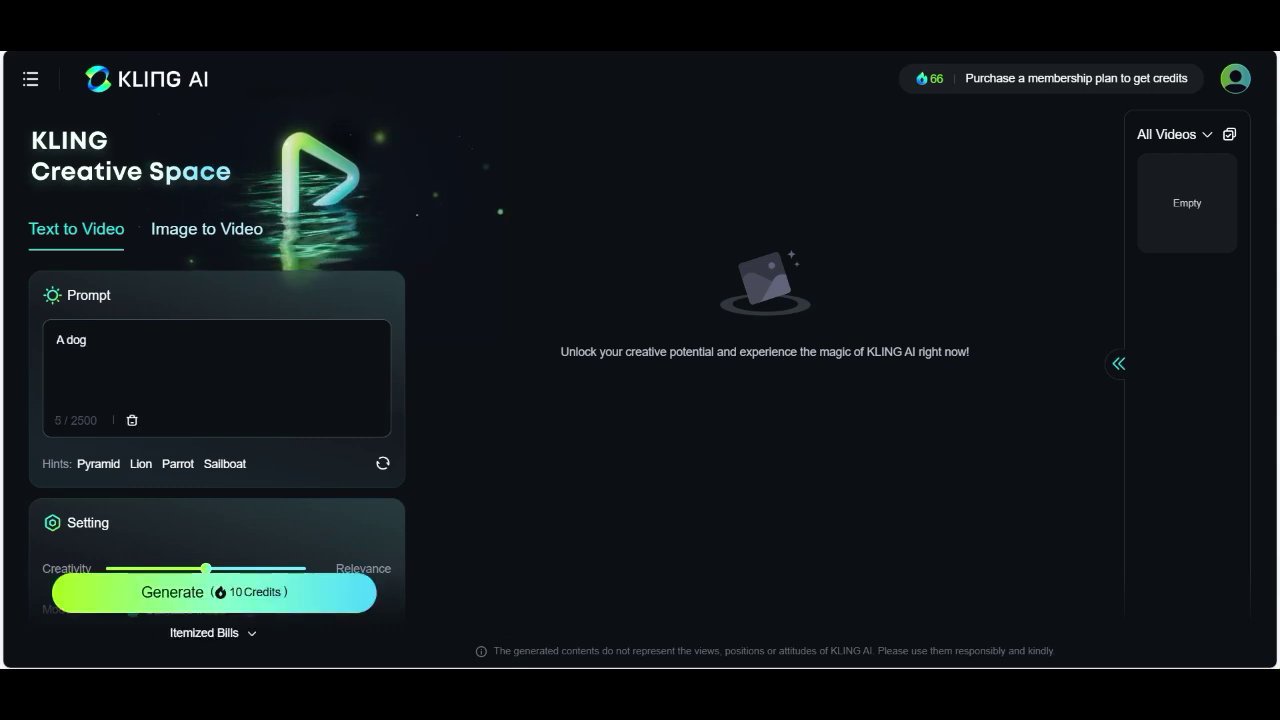
type(" eating")
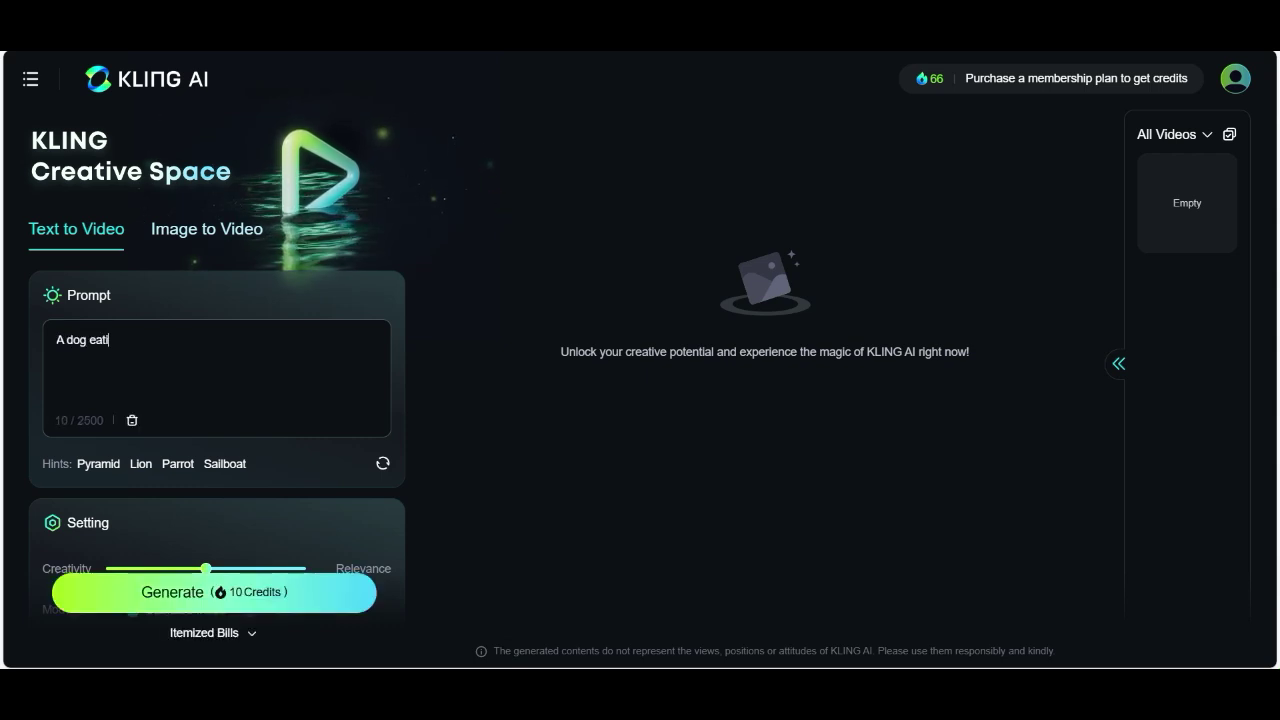
key("BackSpace")
key("BackSpace")
key("BackSpace")
key("BackSpace")
key("BackSpace")
key("BackSpace")
type("with")
key("BackSpace")
key("BackSpace")
key("BackSpace")
key("BackSpace")
key("BackSpace")
key("BackSpace")
key("BackSpace")
key("BackSpace")
key("BackSpace")
type("german sheppard")
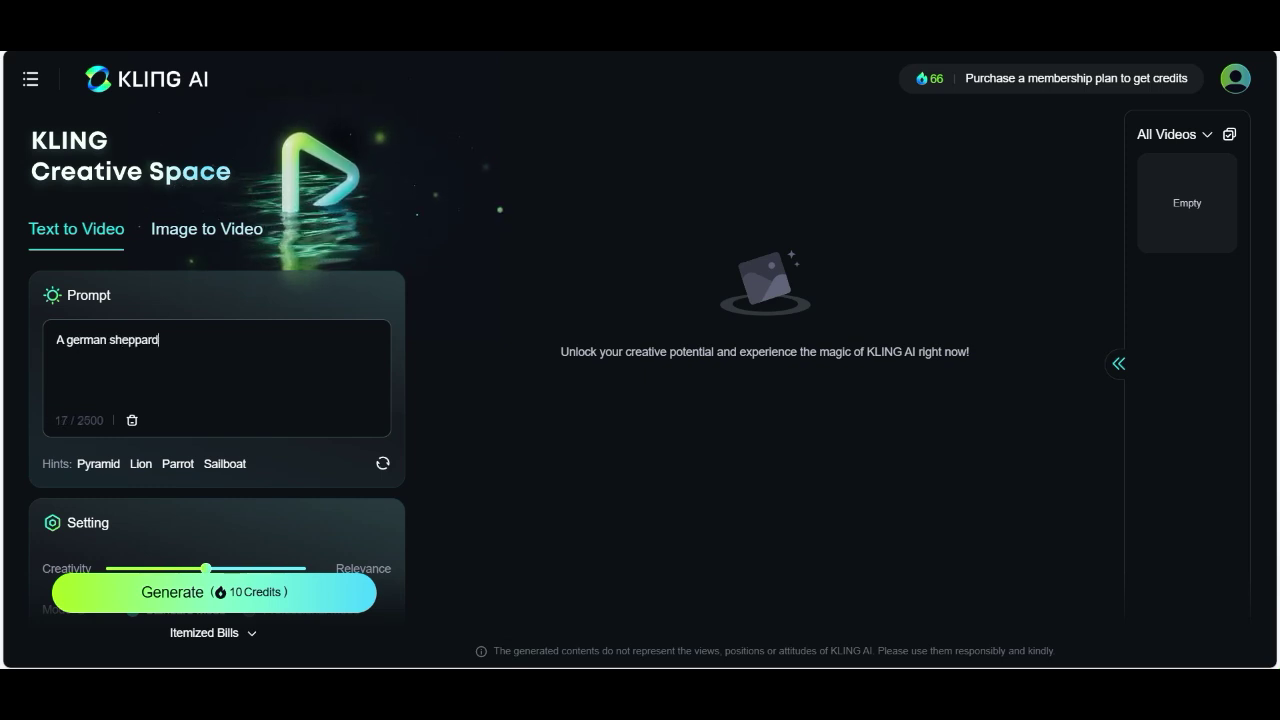
type(" with")
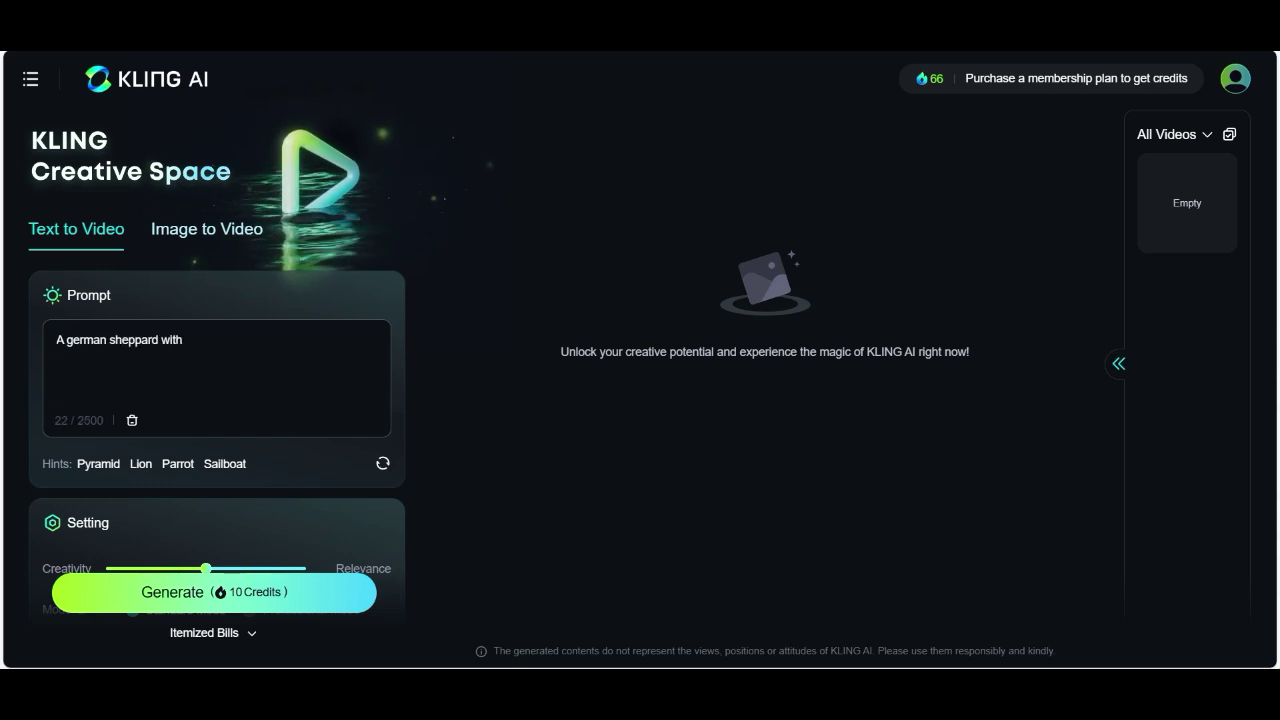
type(" rayban")
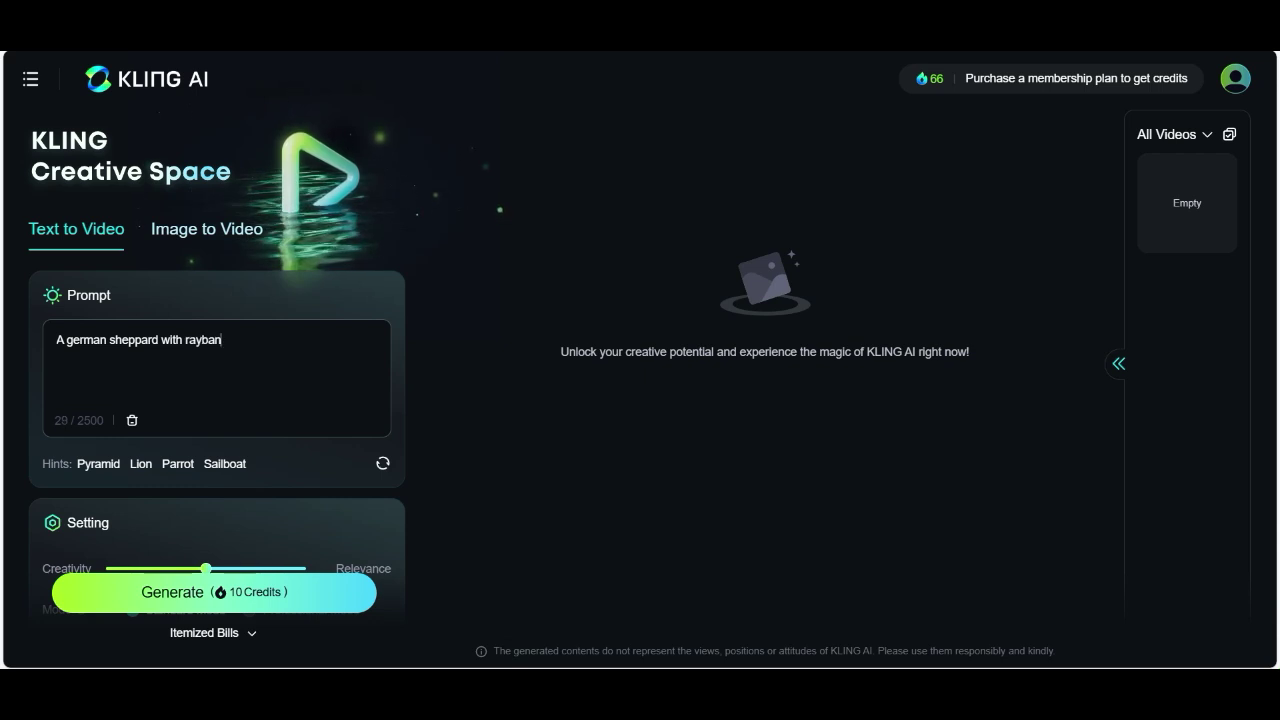
- Continue the prompt with "sunglasses, eating a slice of pizza from his plate, cinematic, daylight,"
type(" sunglasse")
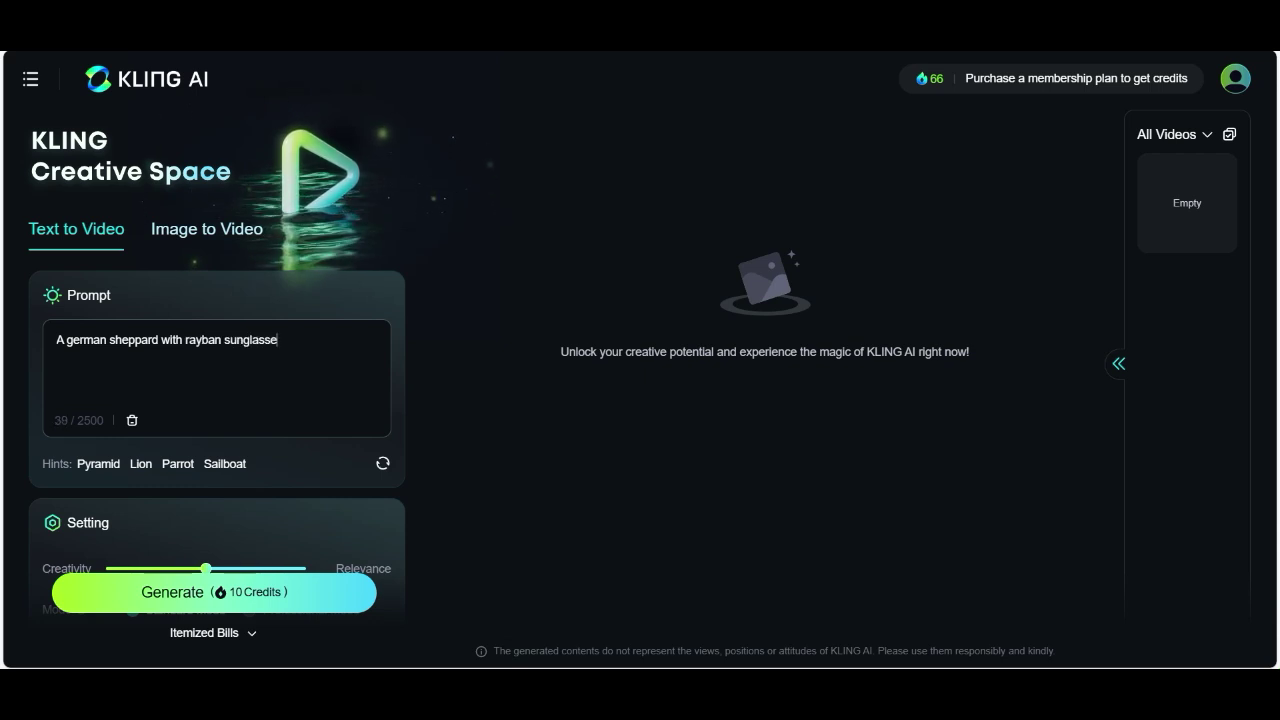
type("s, eating a sl")
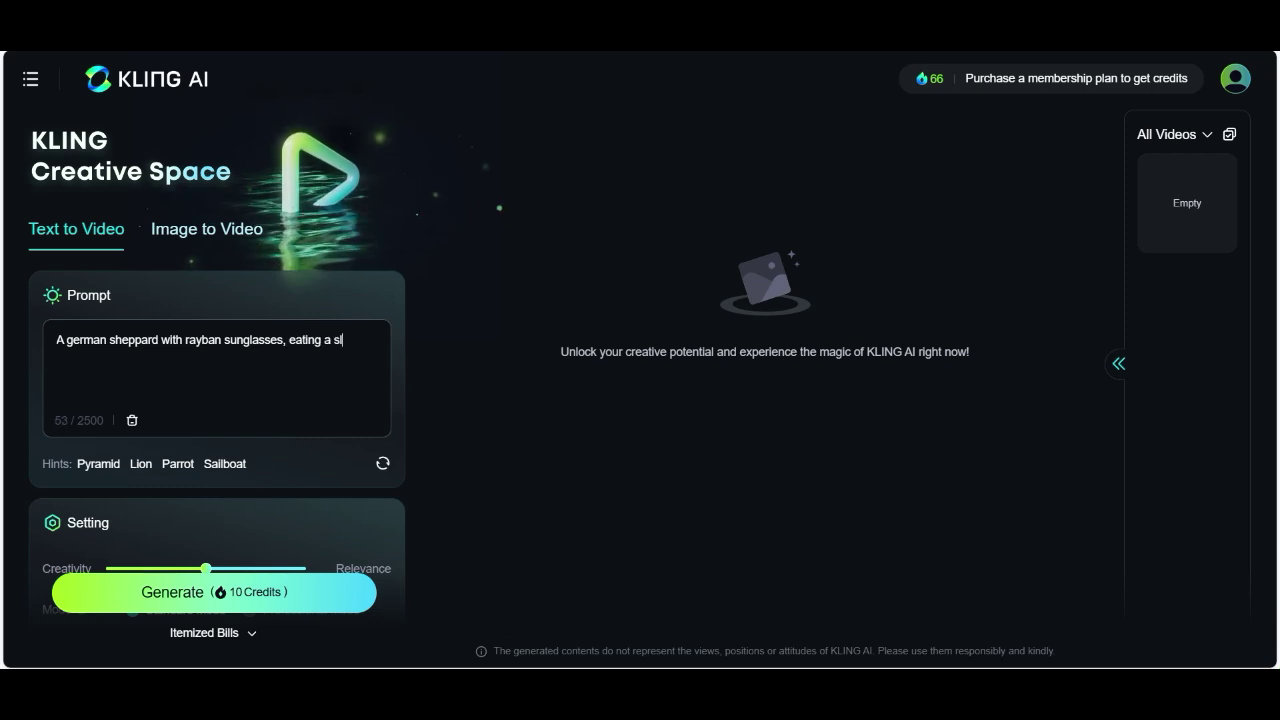
type("ice of ")
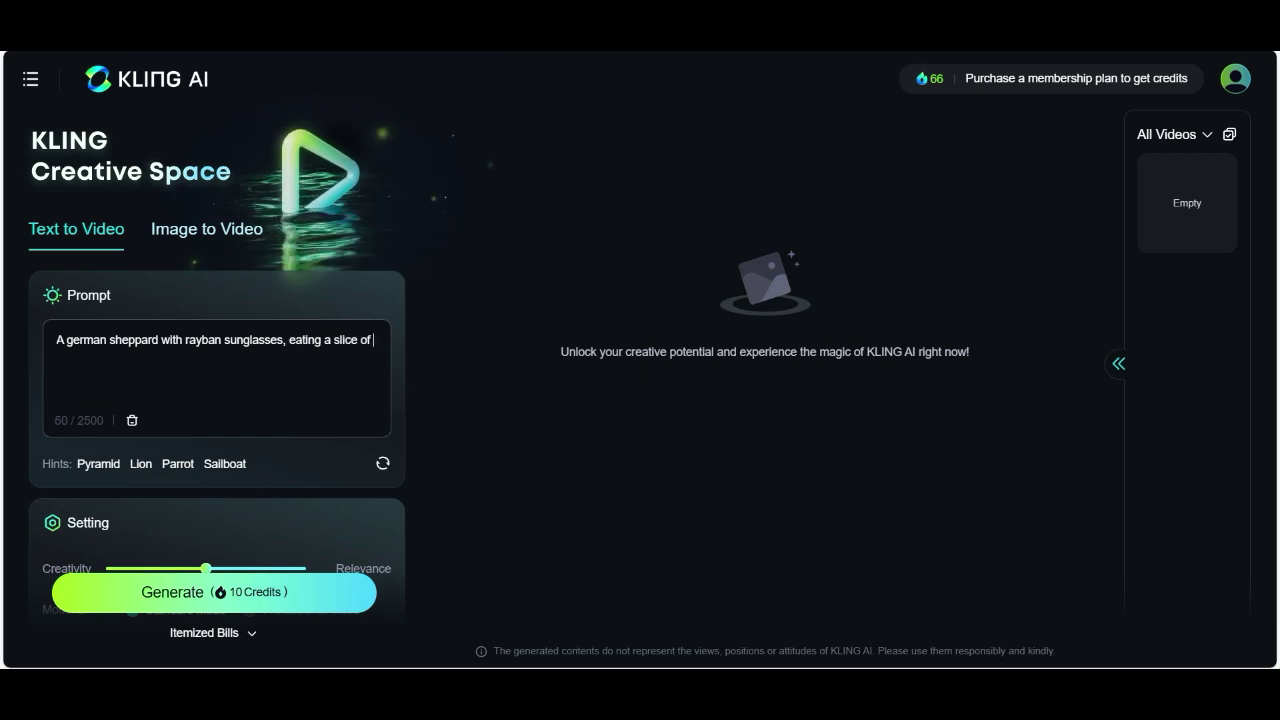
type("pizza")
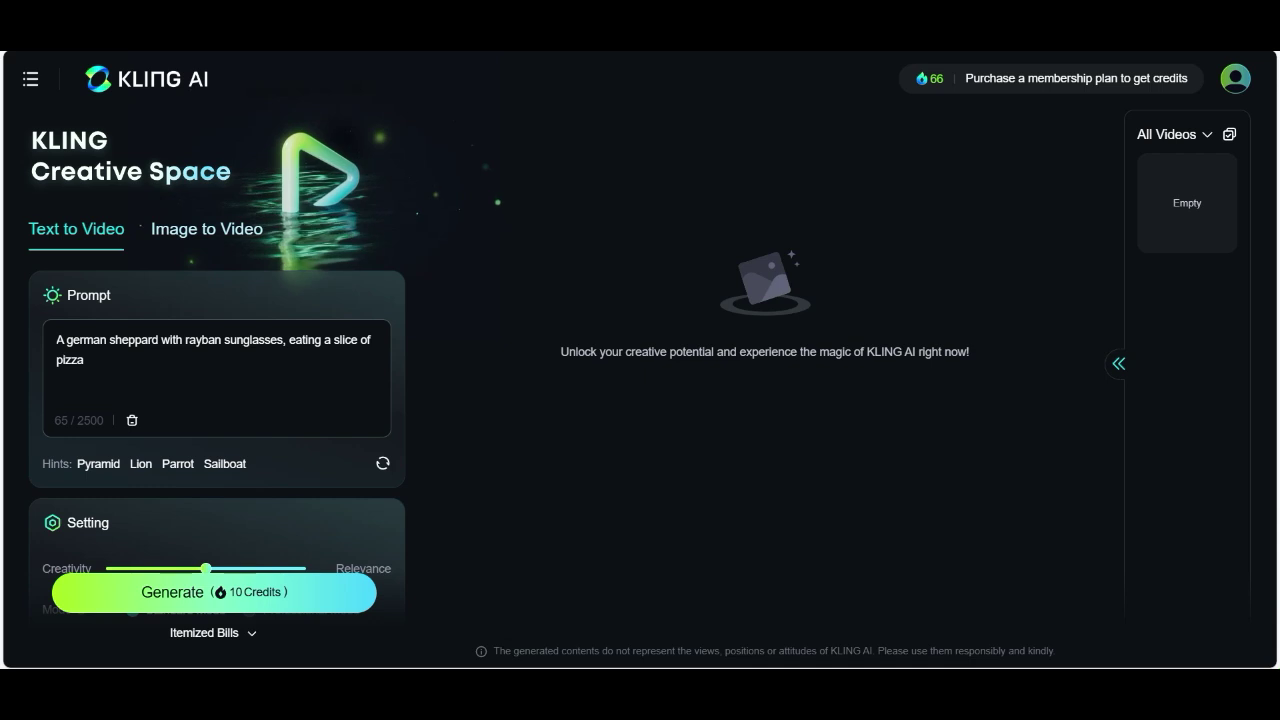
type("from his plate, cinemati")
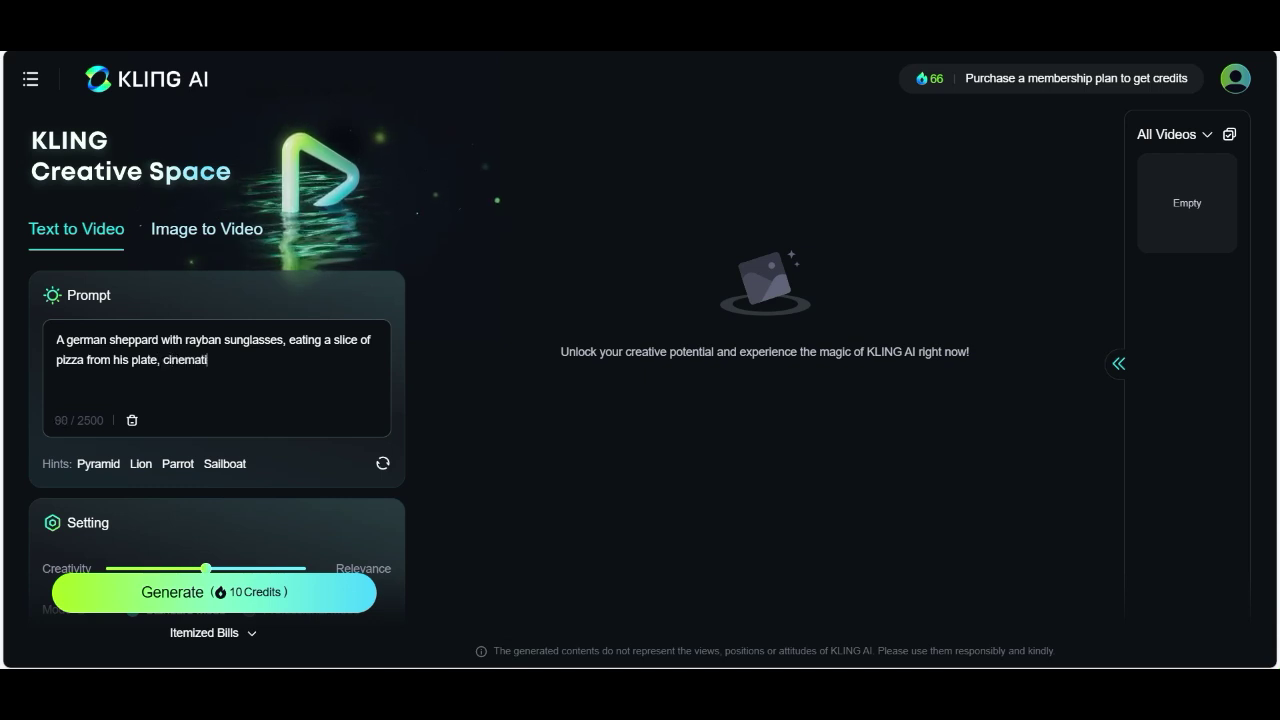
type("c, da")
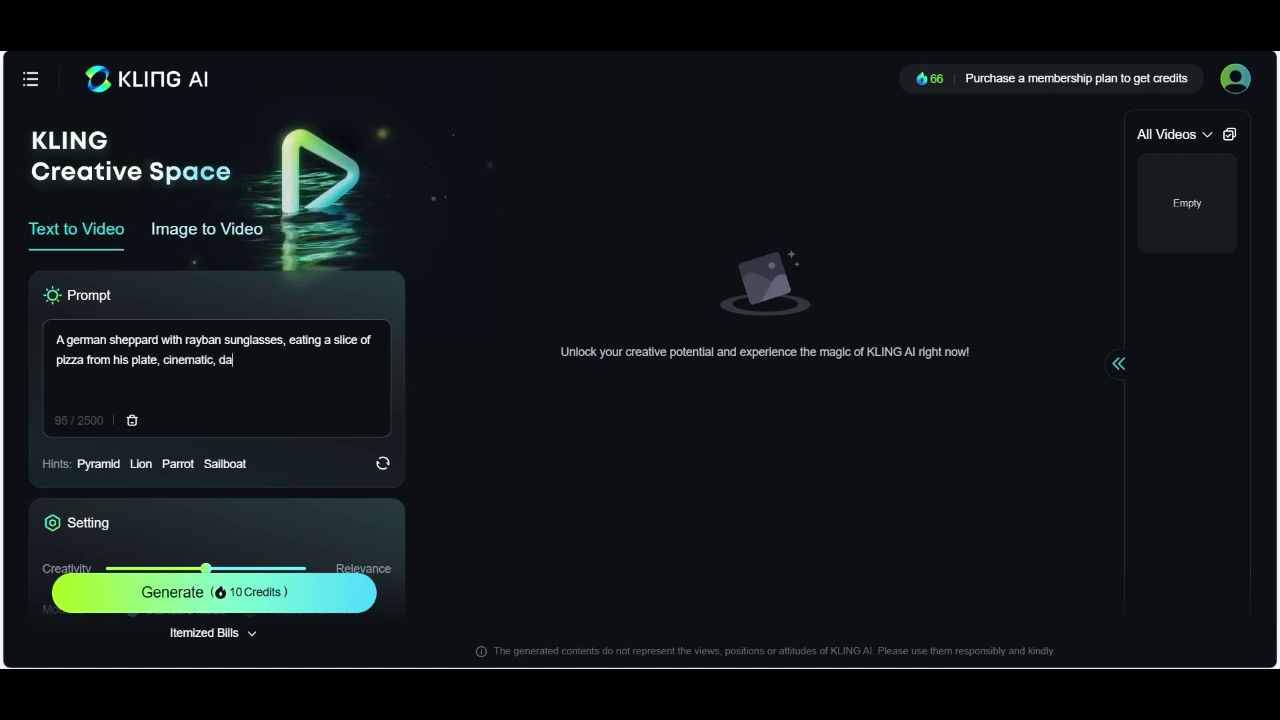
type("ylight,")
scroll(217, 400, "down", 5)
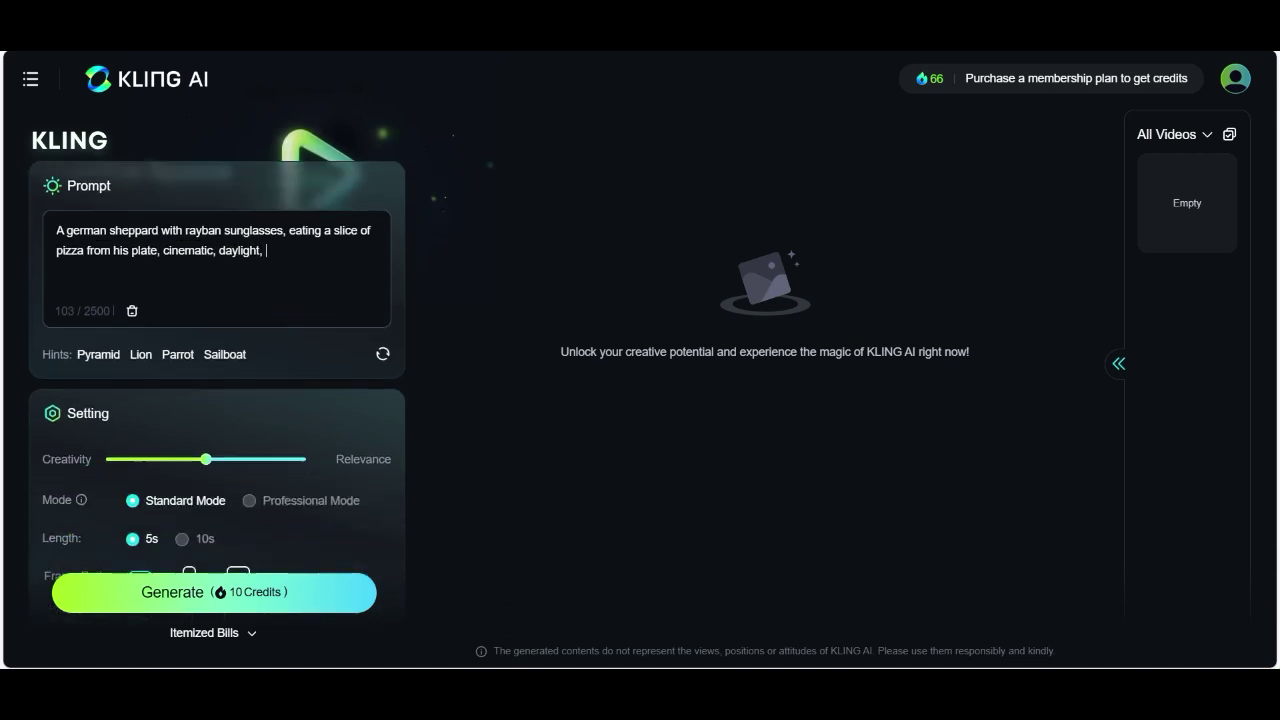
- Set the negative prompt to "blurry, bad quality," for the German shepherd video
scroll(217, 400, "down", 2)
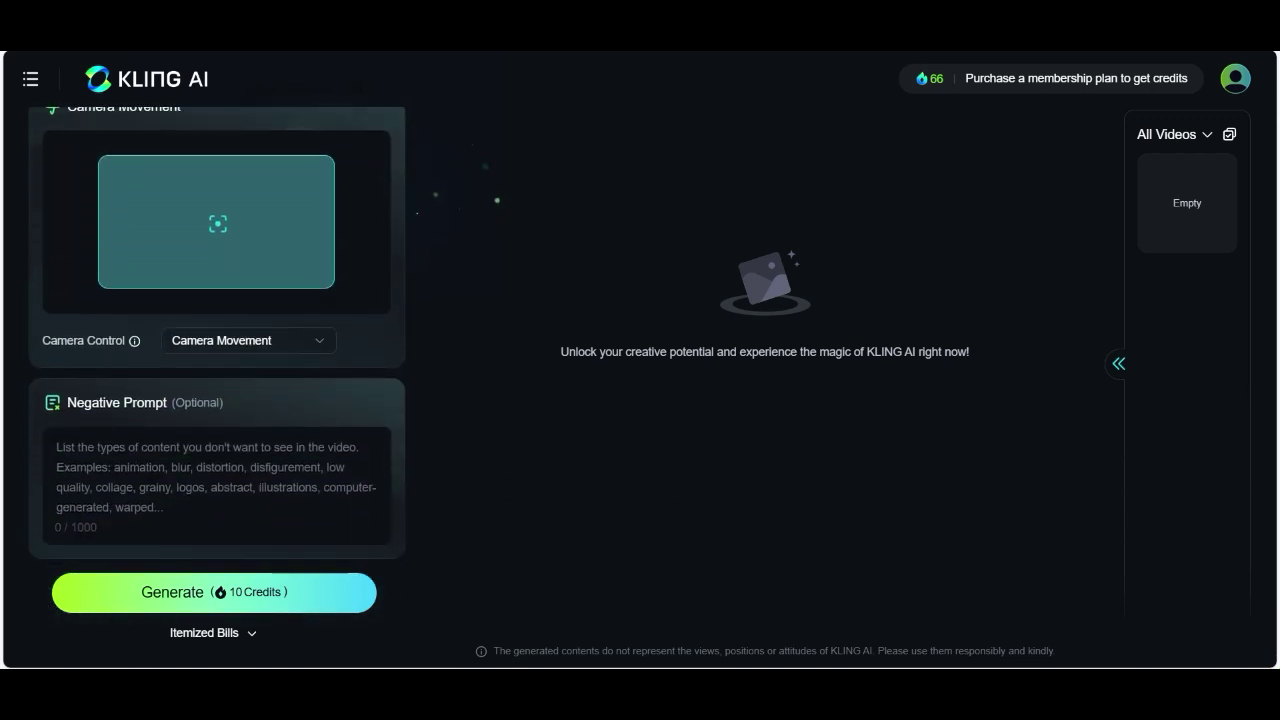
left_click(216, 470)
type("b")
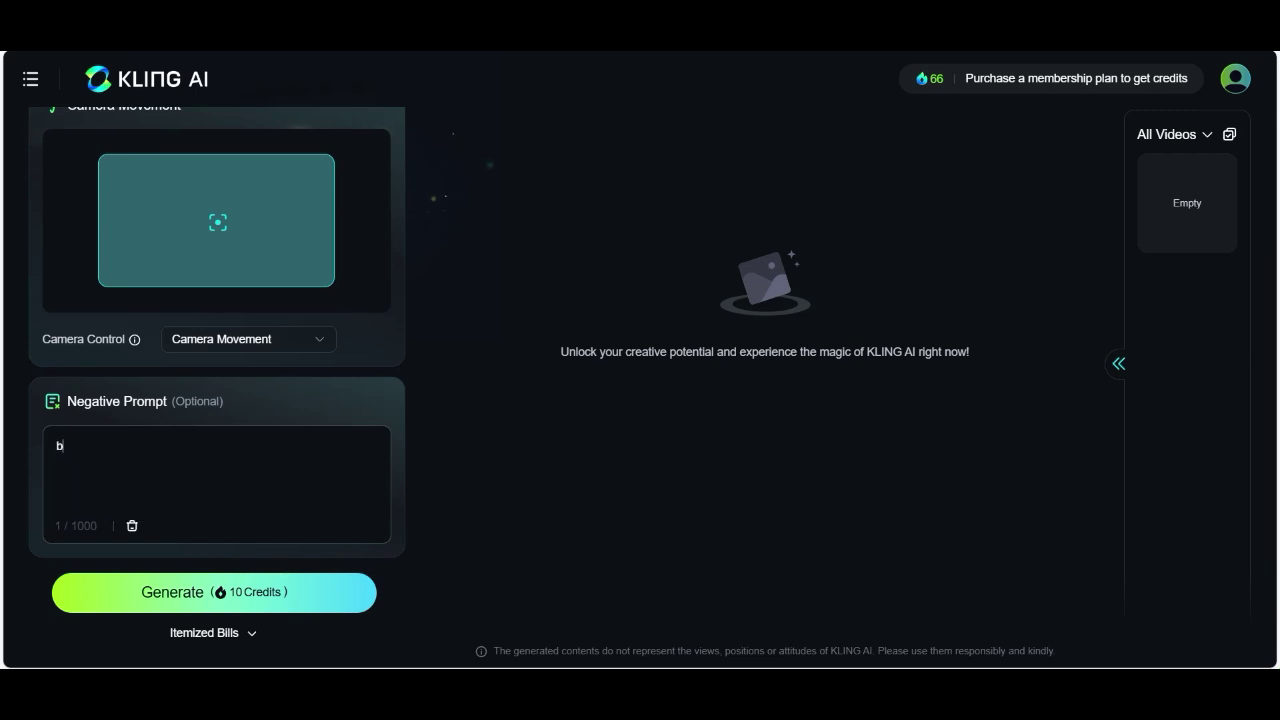
type("lurry, bad quality,")
- Finish the main prompt by adding "insanely realistic" after "daylight,"
scroll(217, 360, "up", 6)
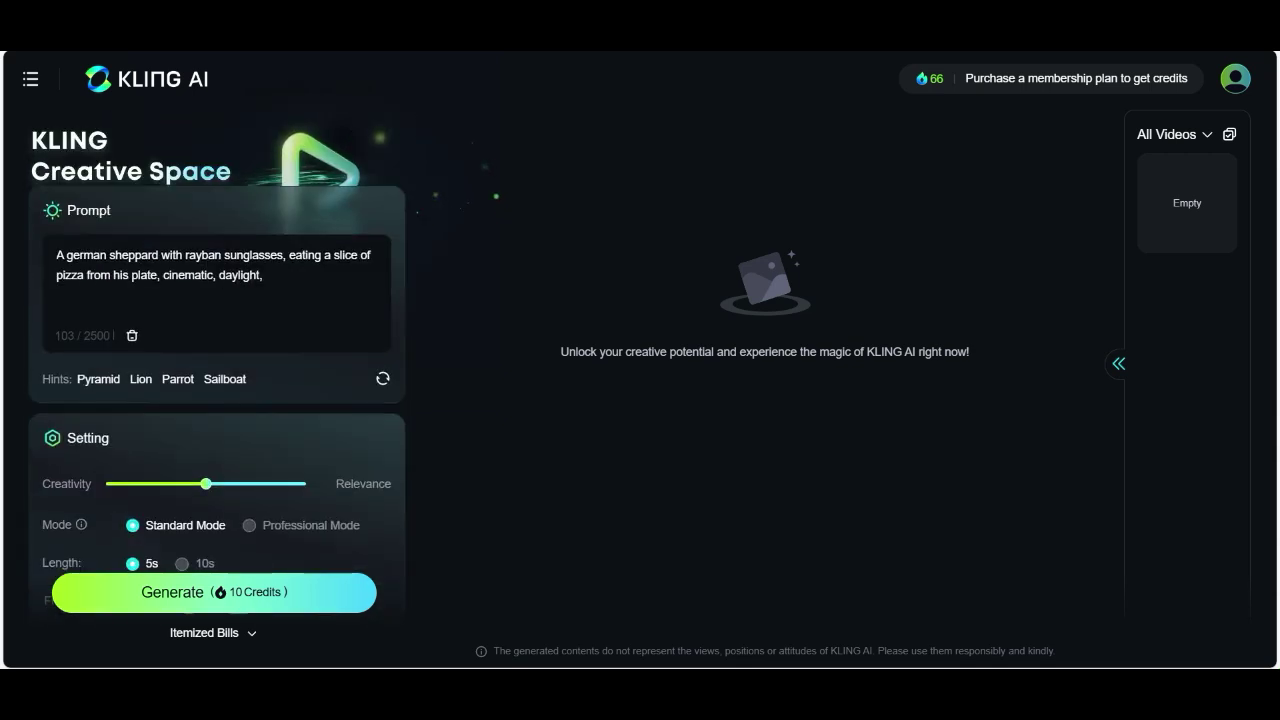
type("ins")
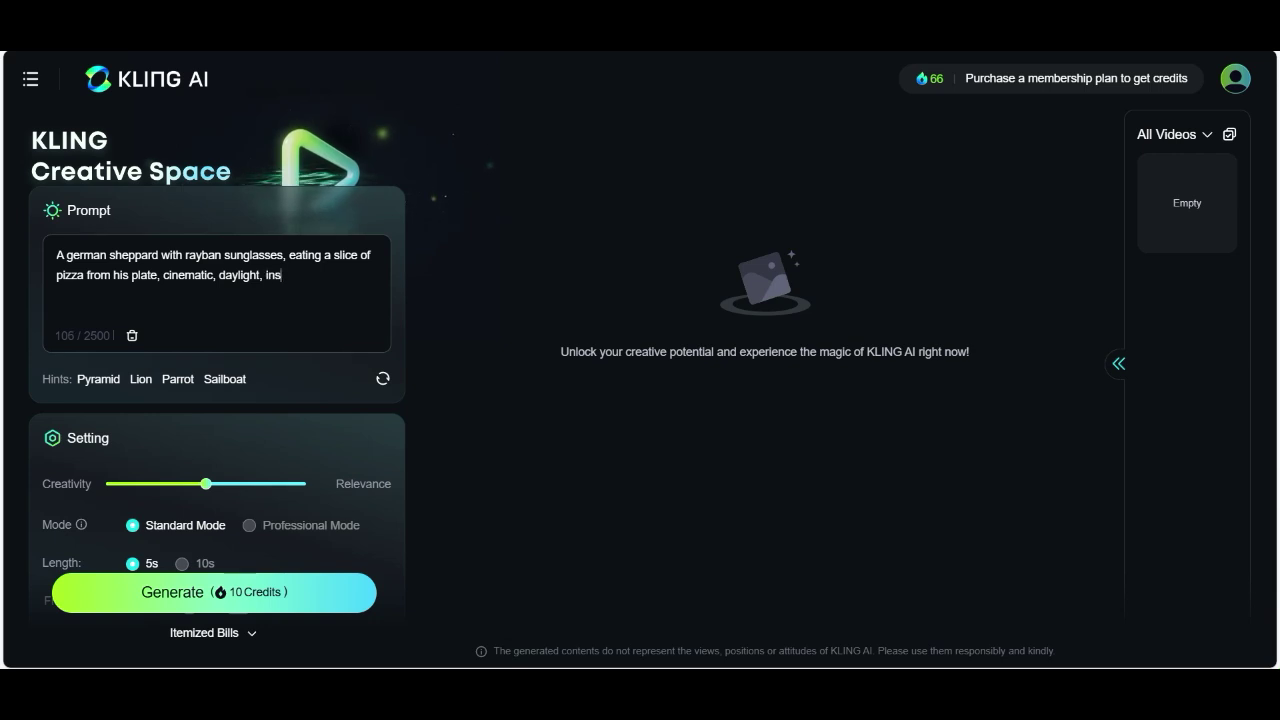
type("anely realistic")
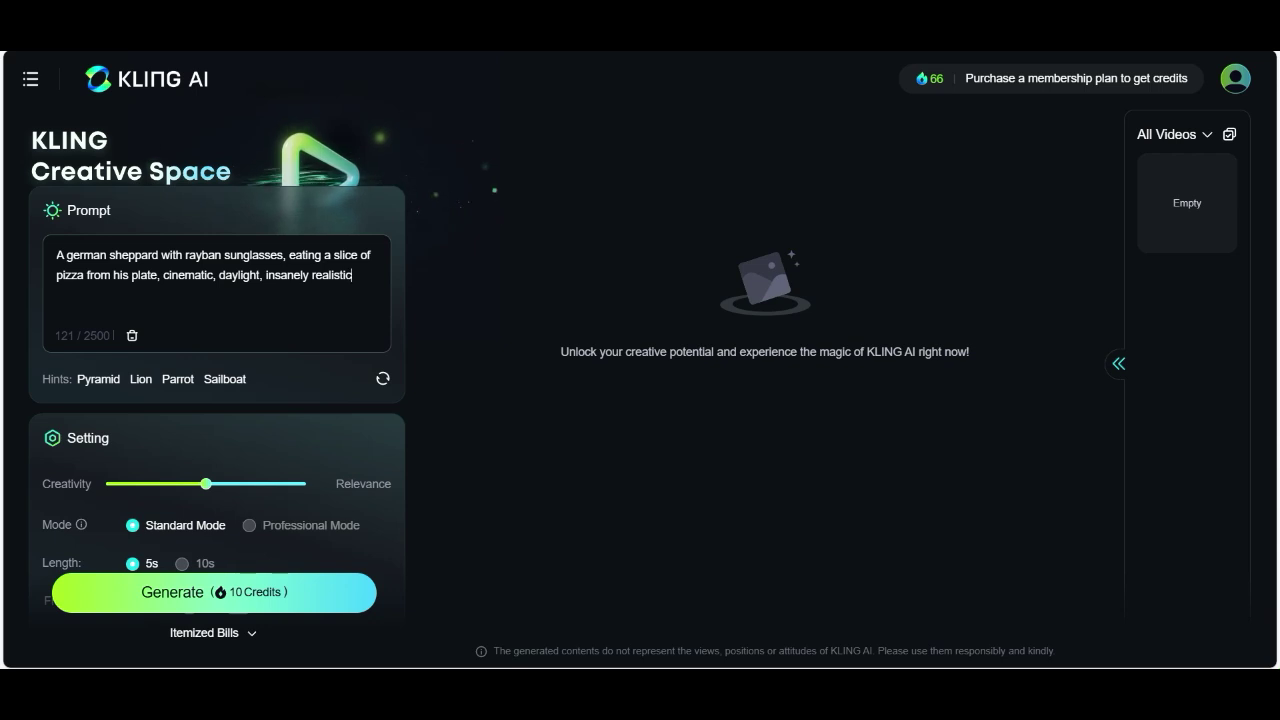
- Generate the German shepherd video and download the resulting clip with watermark
left_click(214, 592)
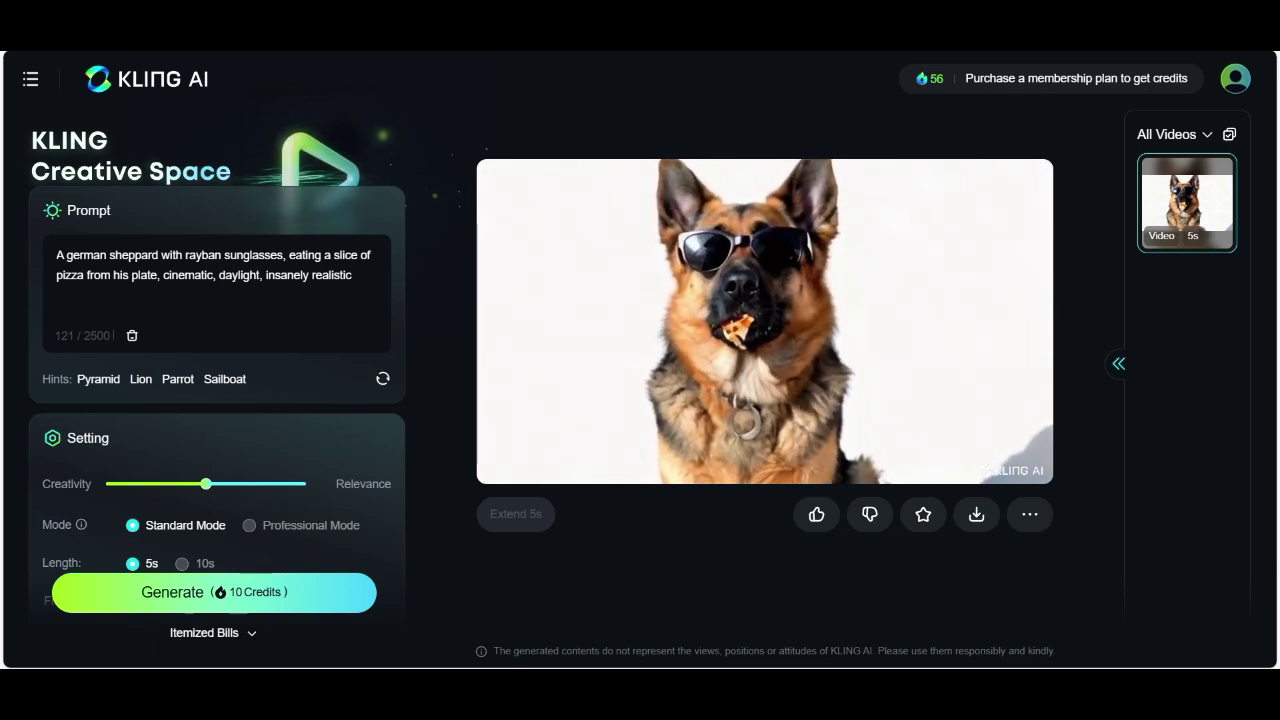
mouse_move(976, 514)
left_click(940, 415)
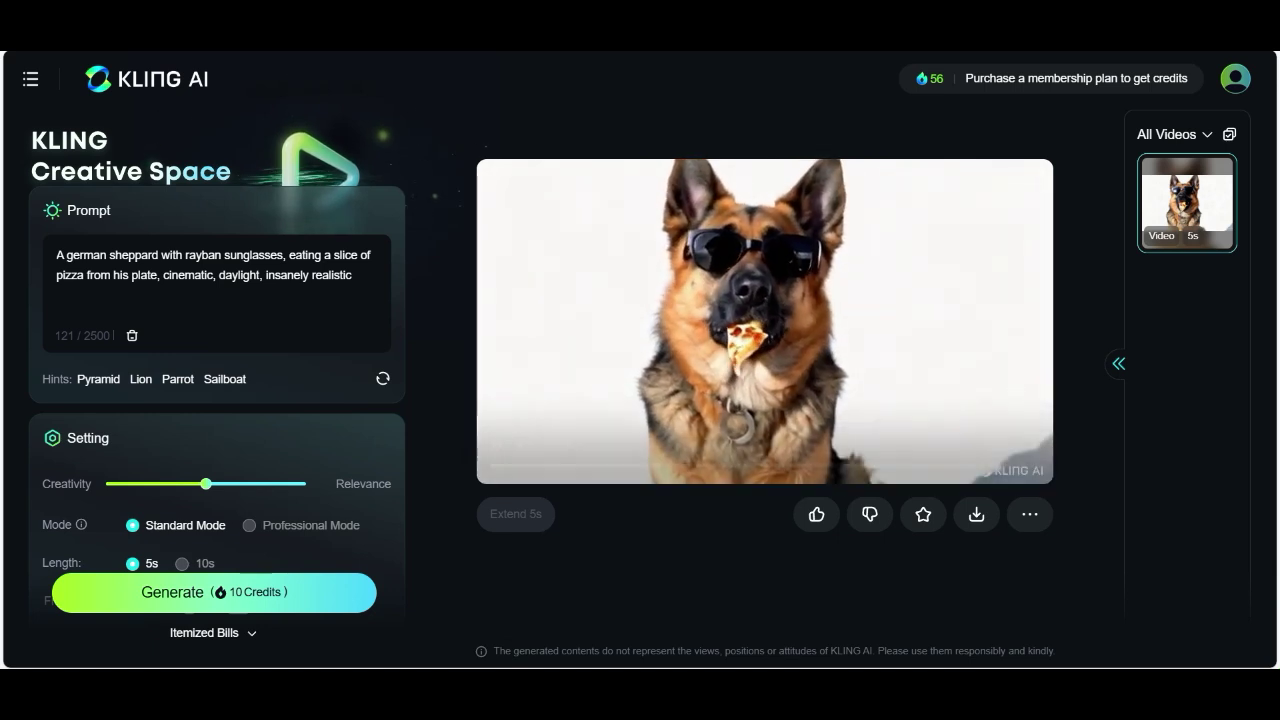
- Start a new video creation in Image to Video mode and review its image, prompt, setting and camera movement options
left_click(31, 78)
left_click(118, 133)
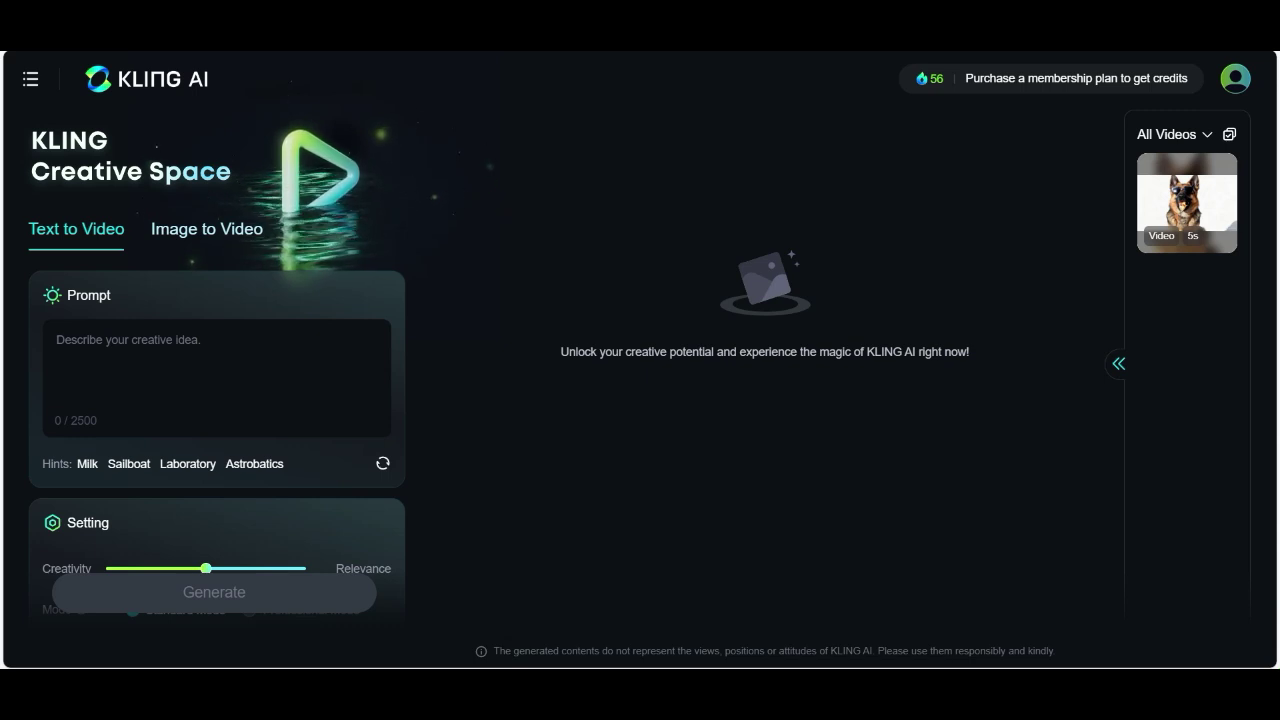
left_click(206, 228)
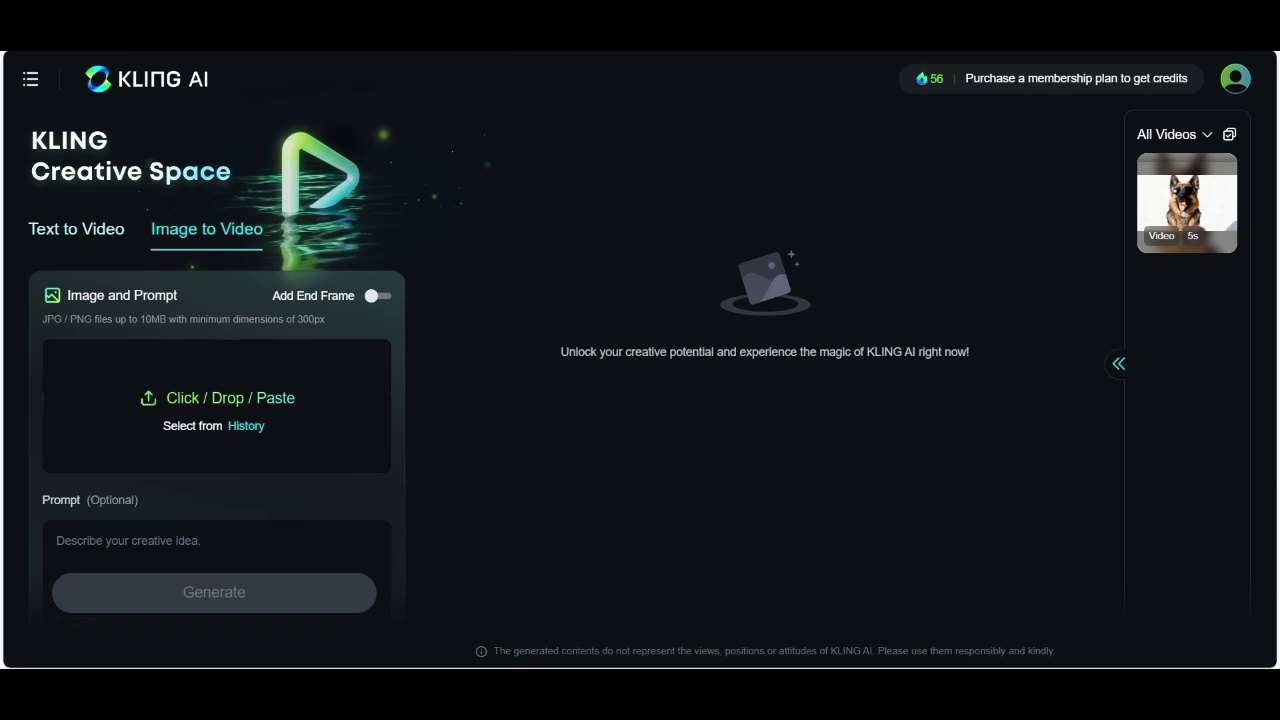
scroll(217, 420, "down", 3)
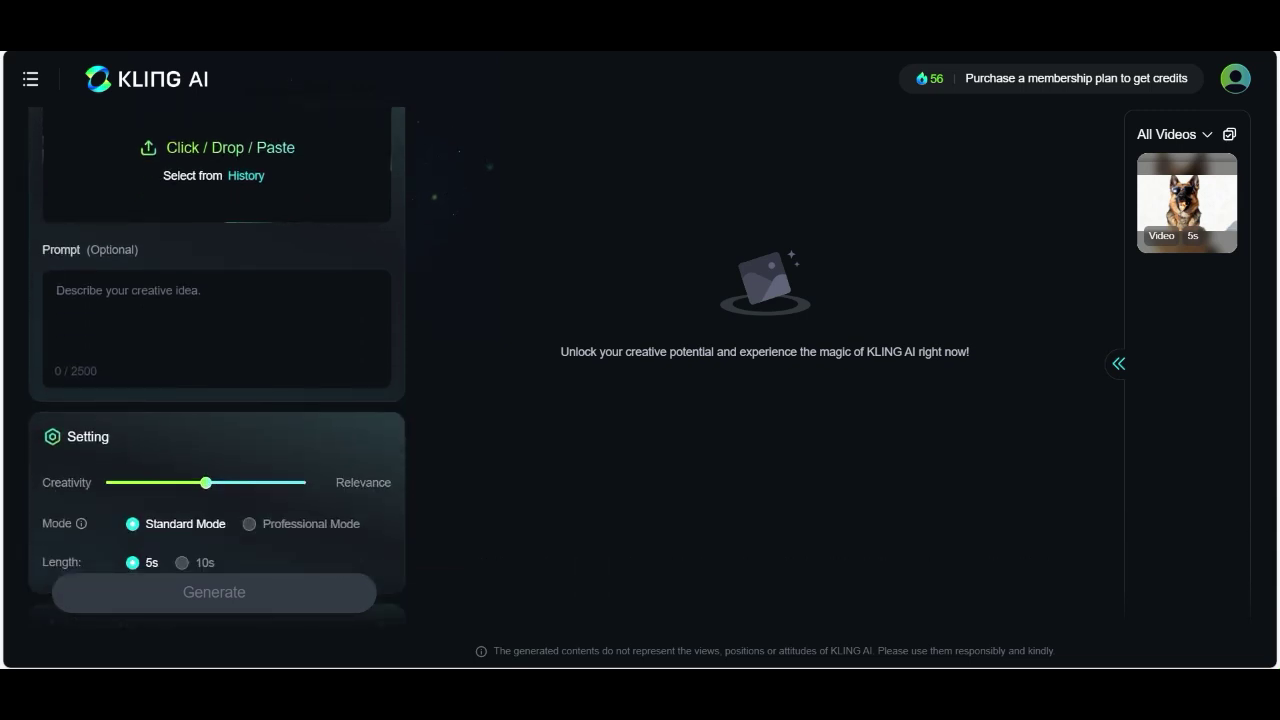
scroll(217, 400, "down", 3)
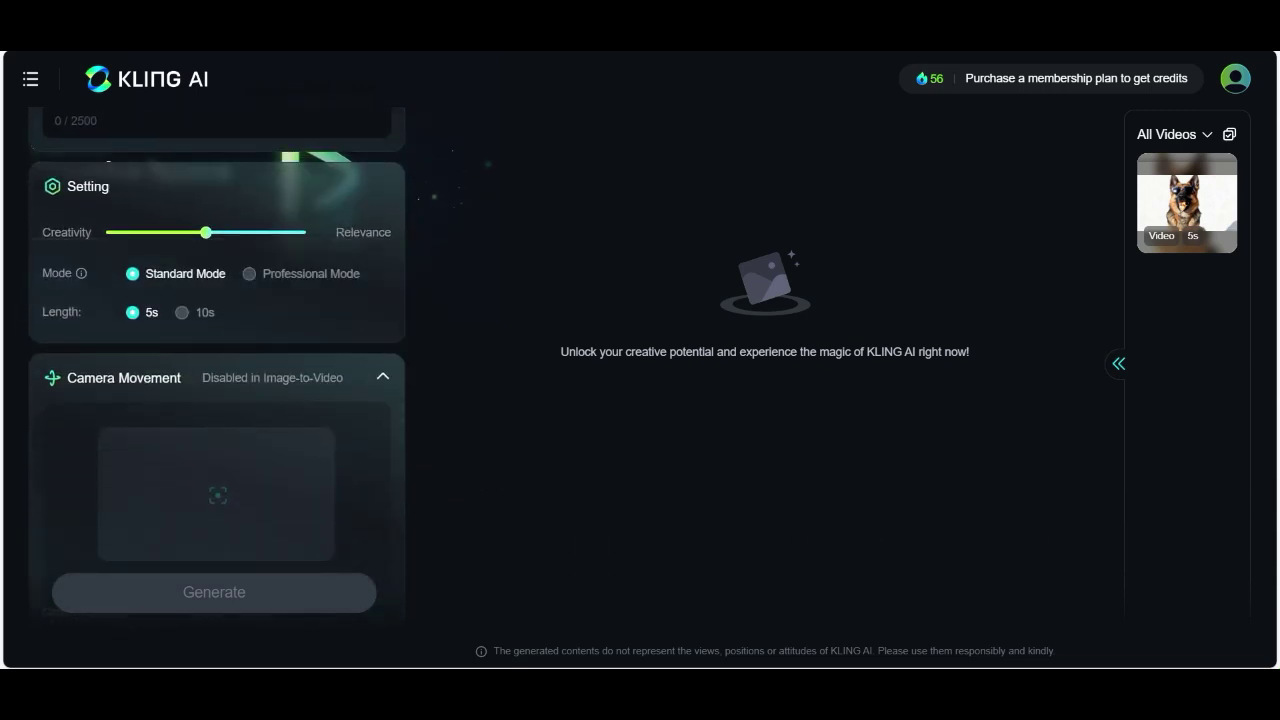
scroll(217, 400, "up", 6)
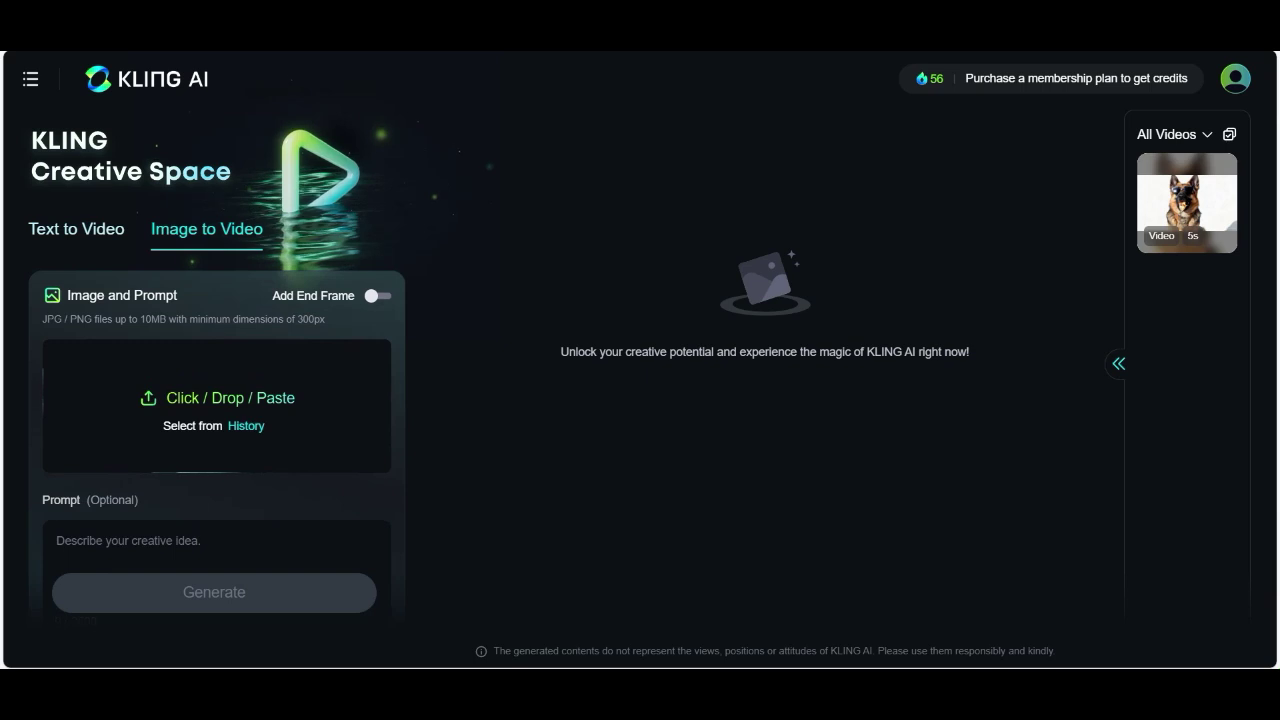
- Preview undefined_image (94) (1) from the Downloads folder in File Explorer and add it as the source image in Kling AI
key("super+e")
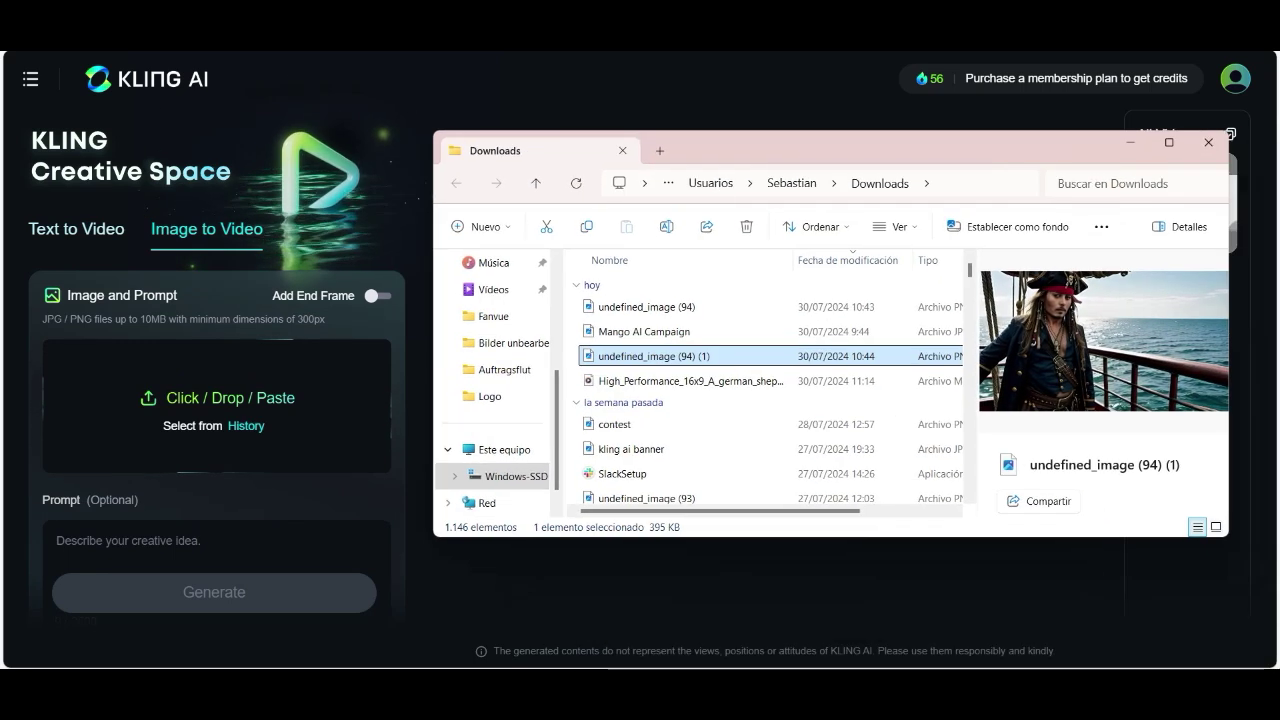
key("Return")
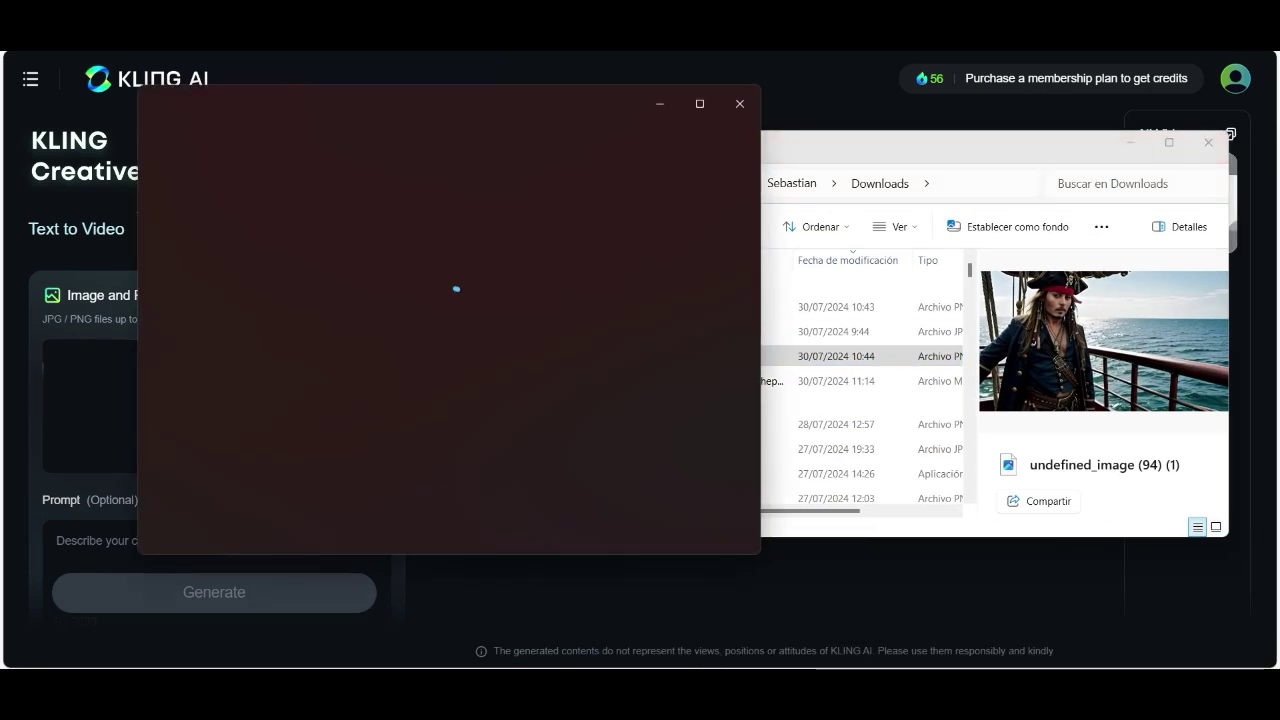
left_click(699, 104)
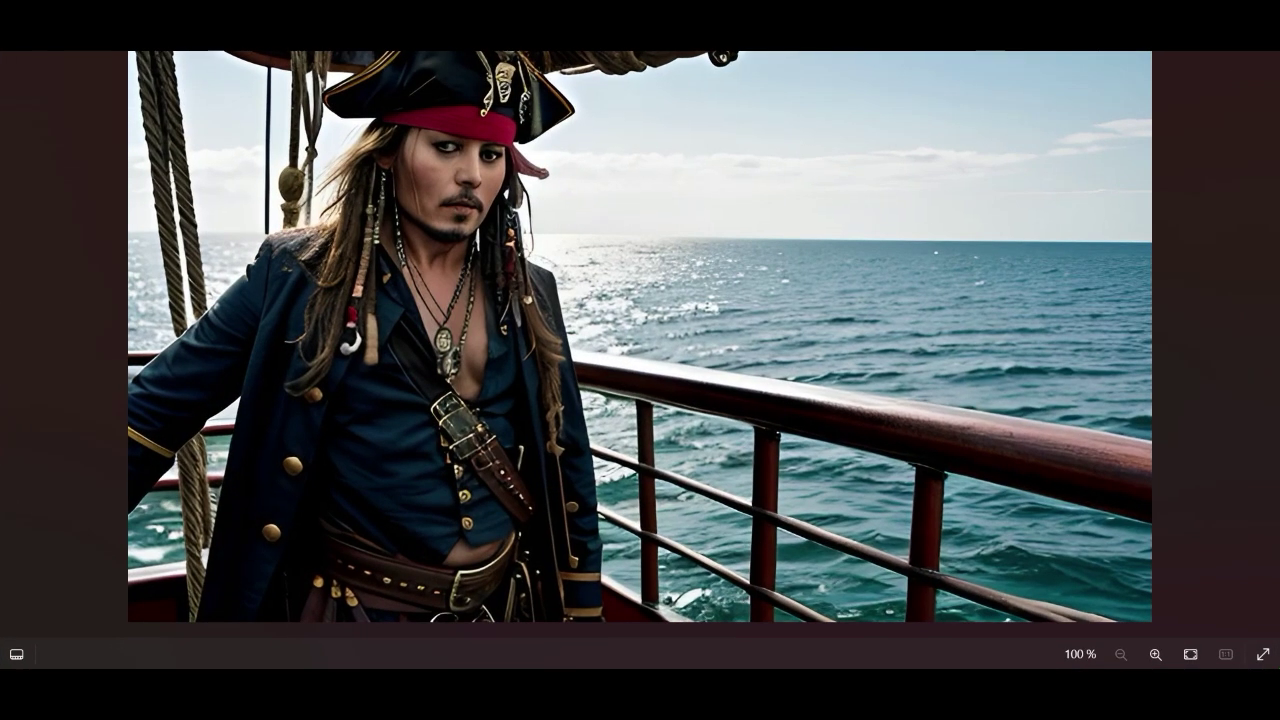
key("alt+F4")
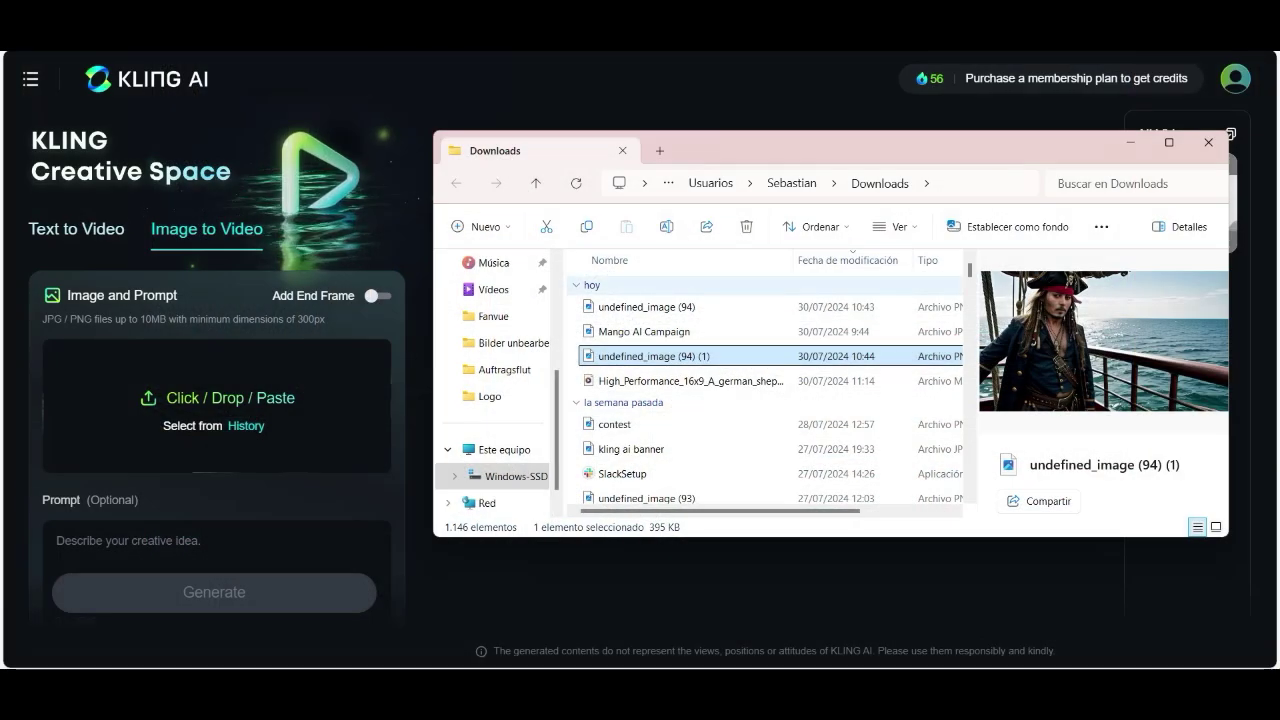
left_click_drag(650, 356, 222, 408)
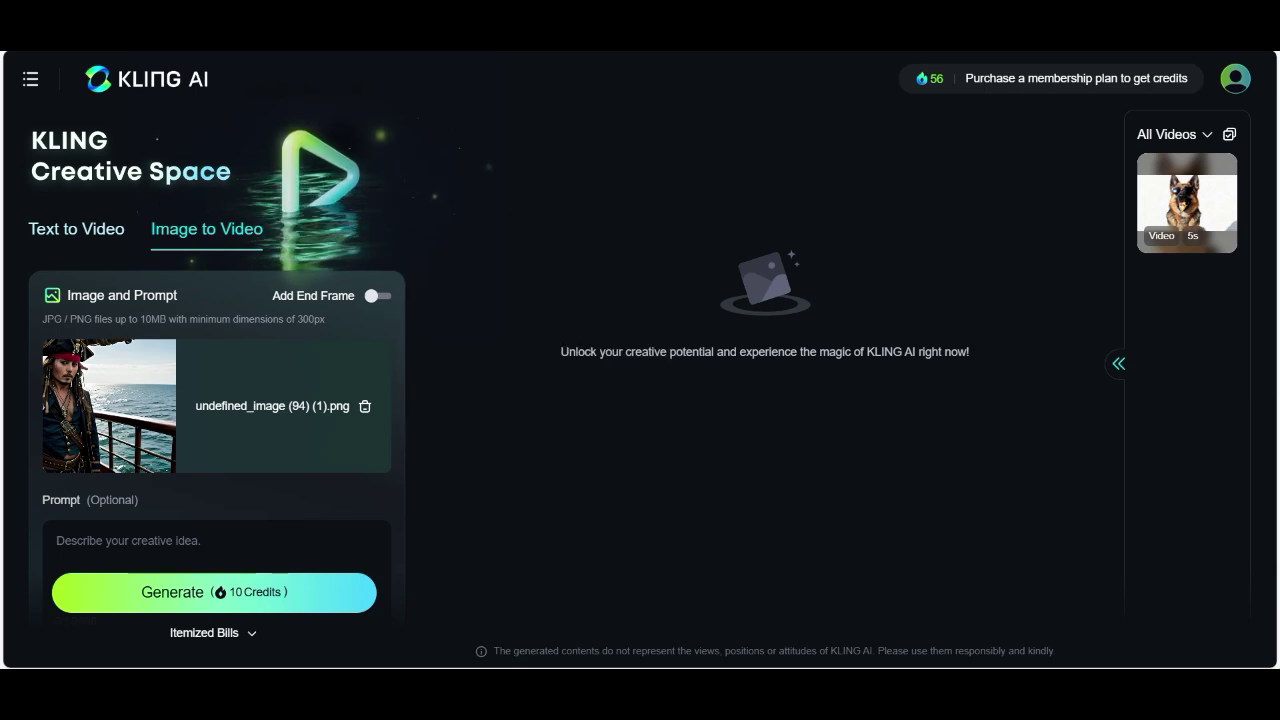
- Set the negative prompt to "blurry, unrealistic, ugly face, ugly hands, ugly fingers," and generate the pirate video in Standard Mode at 5s
scroll(216, 400, "down", 3)
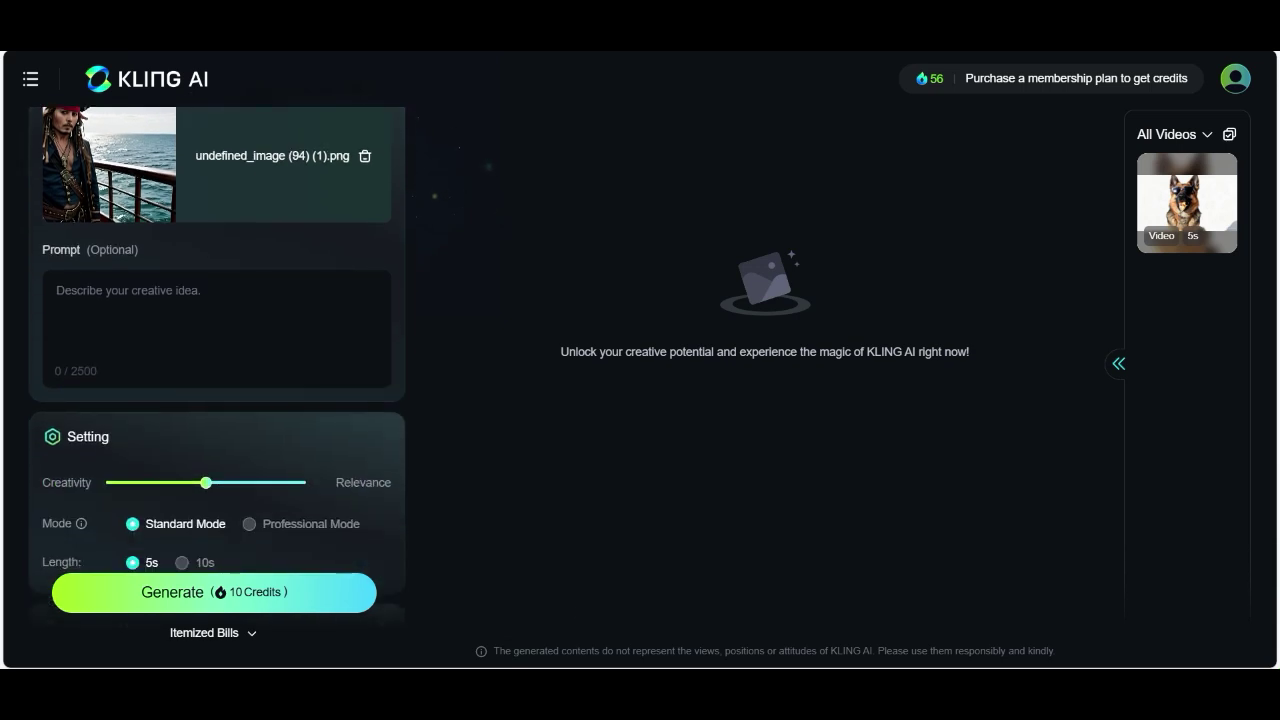
scroll(216, 340, "down", 5)
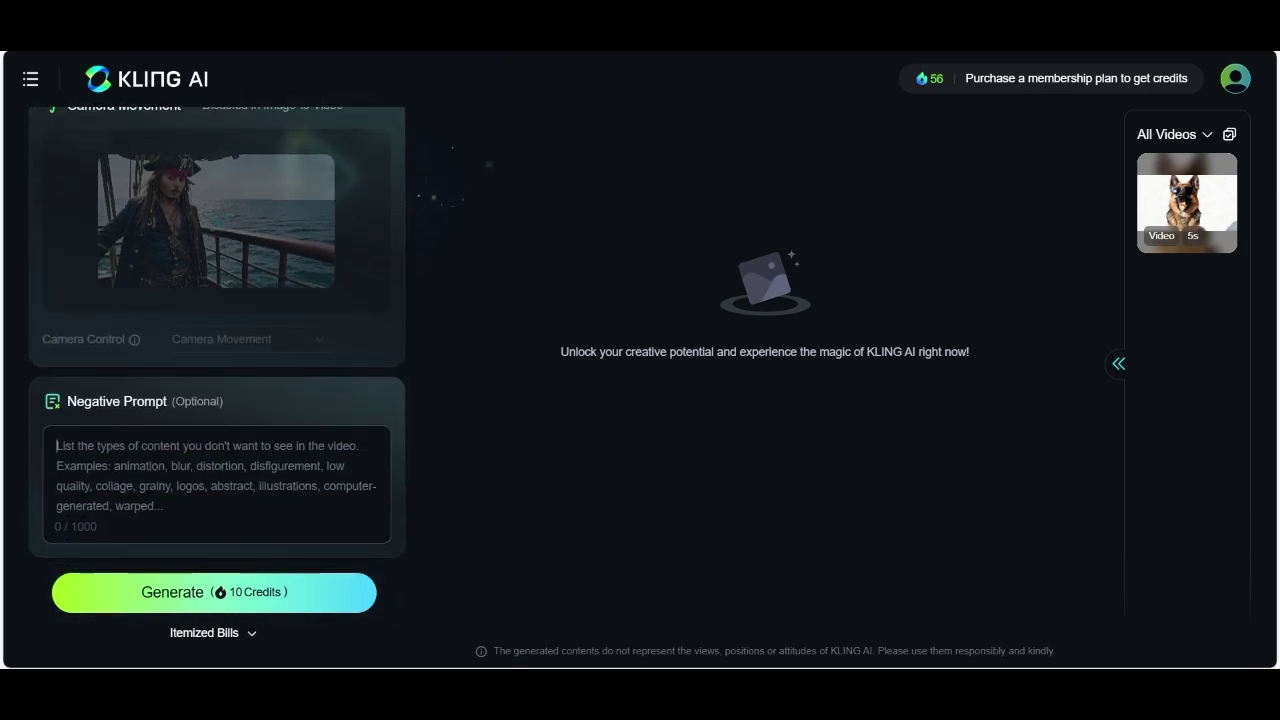
type("blurry")
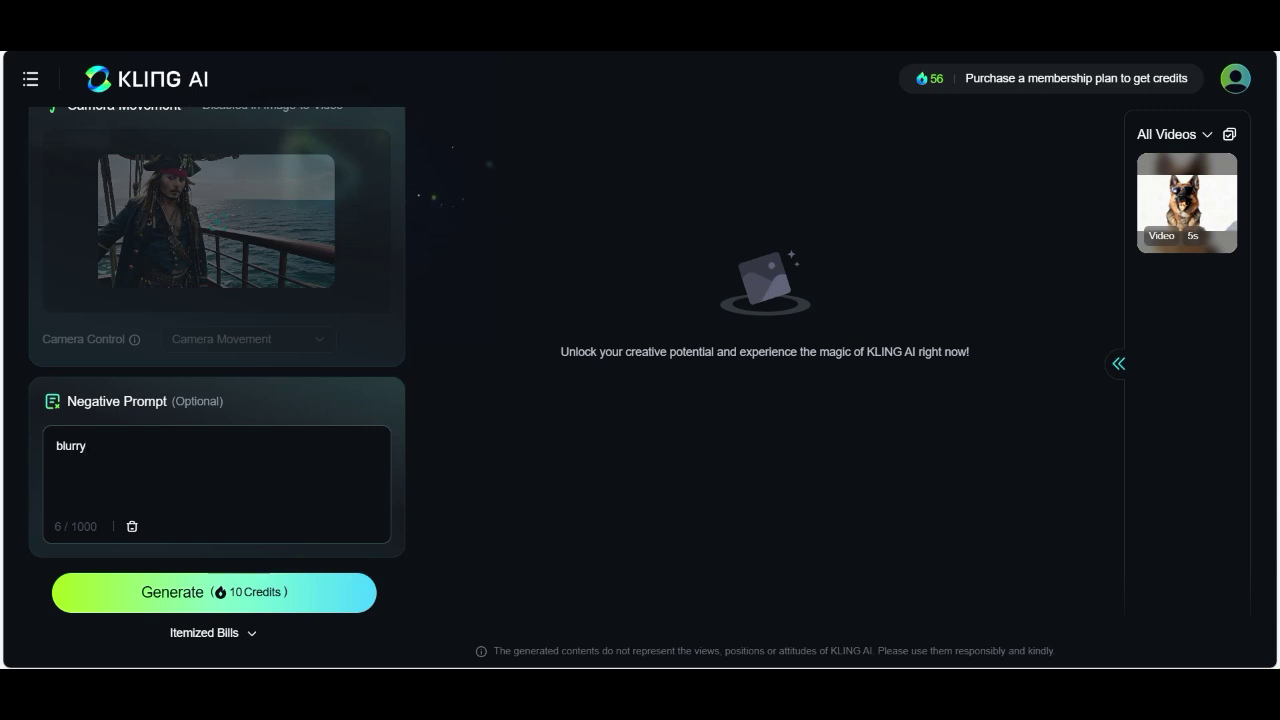
type(", unrealistic, ugly face")
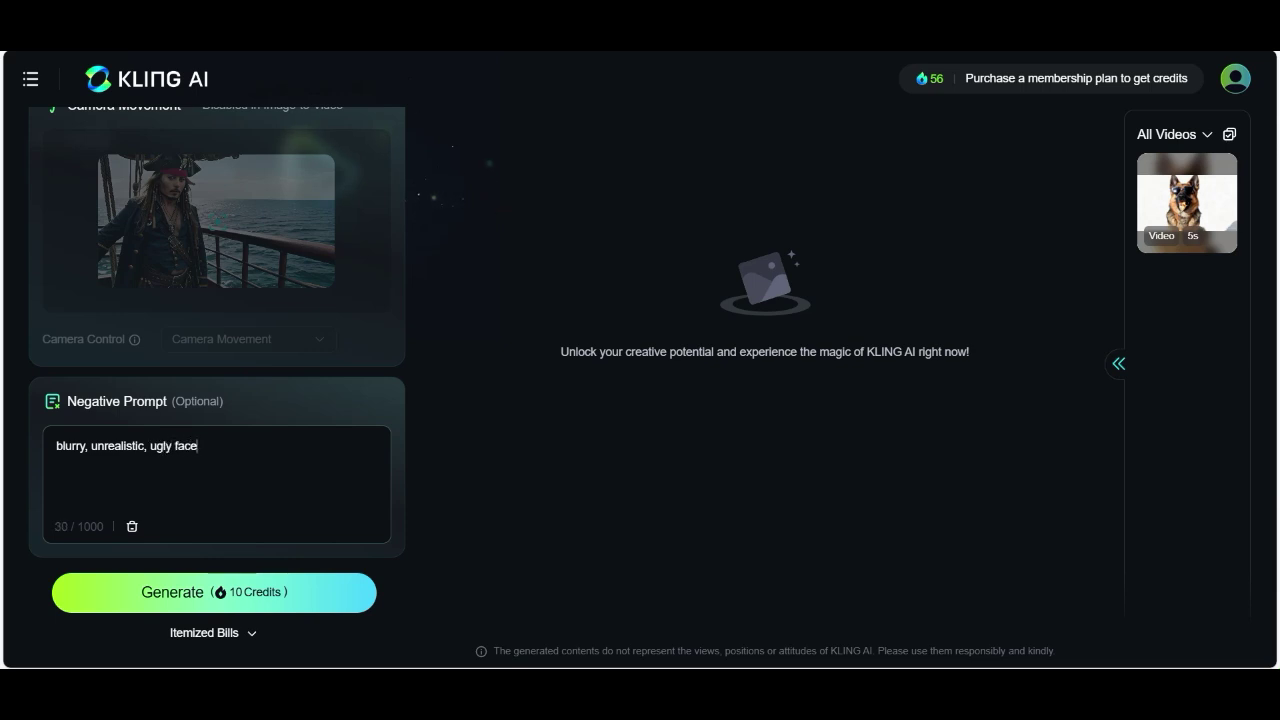
type(", ugly handy")
key("BackSpace")
type("s, ugly fingers,")
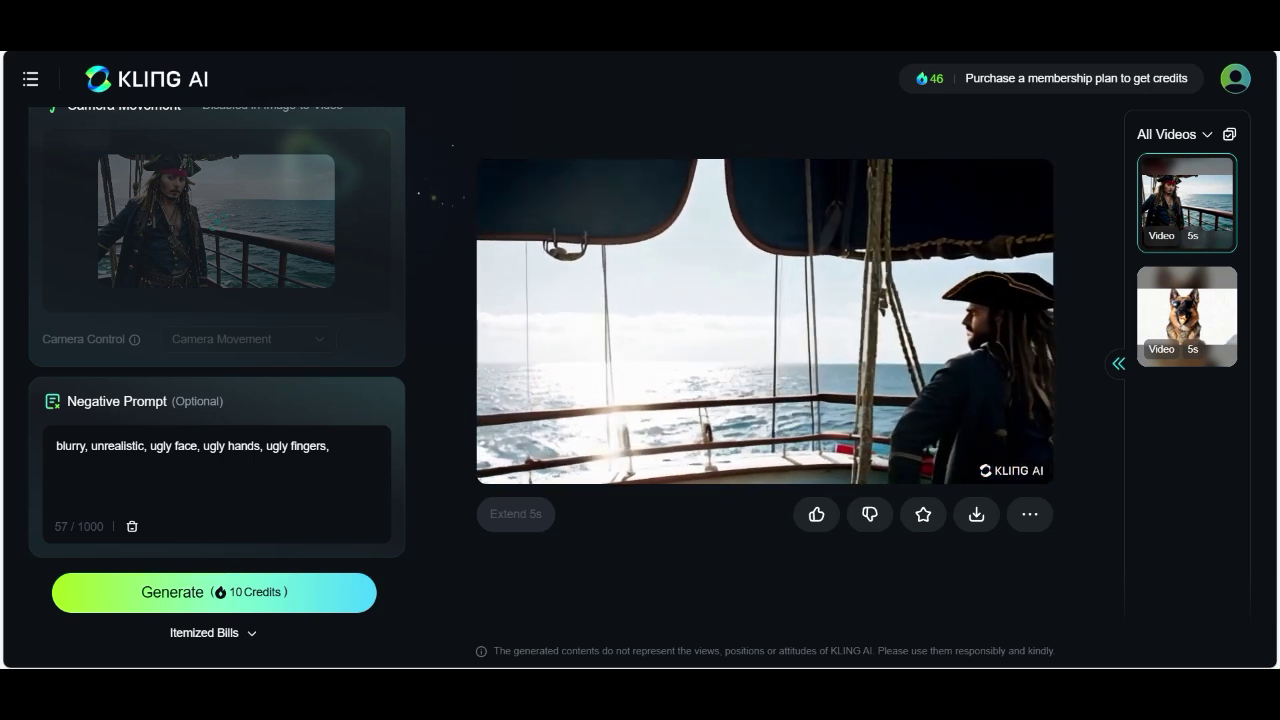
- Download the generated pirate video with watermark
mouse_move(976, 514)
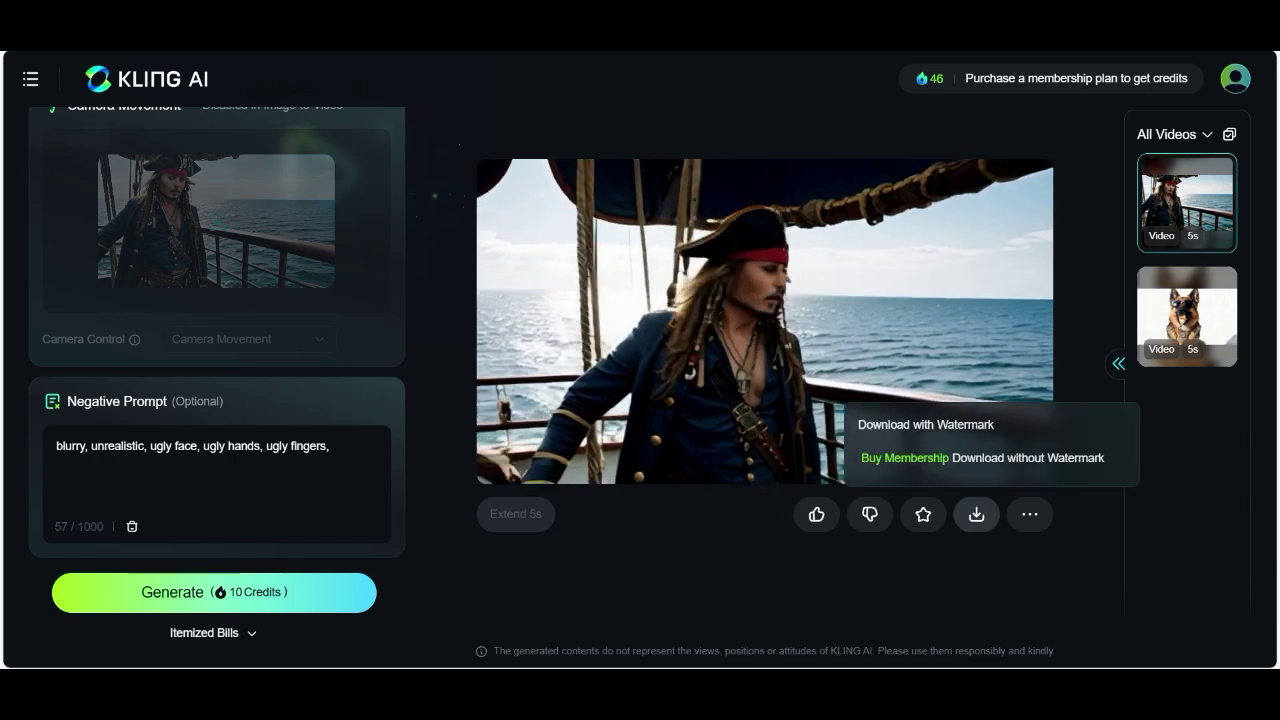
left_click(950, 409)
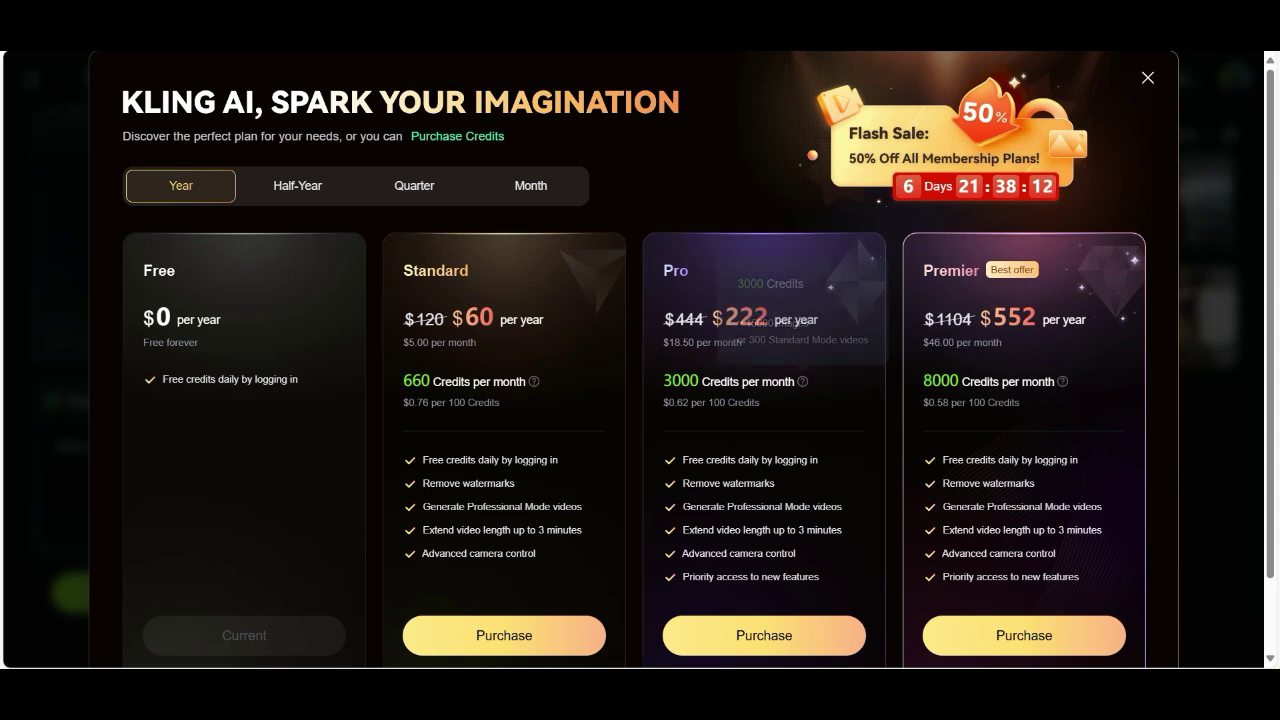
- Examine how many images or videos the Pro plan's monthly credits cover in the yearly membership plans
mouse_move(802, 381)
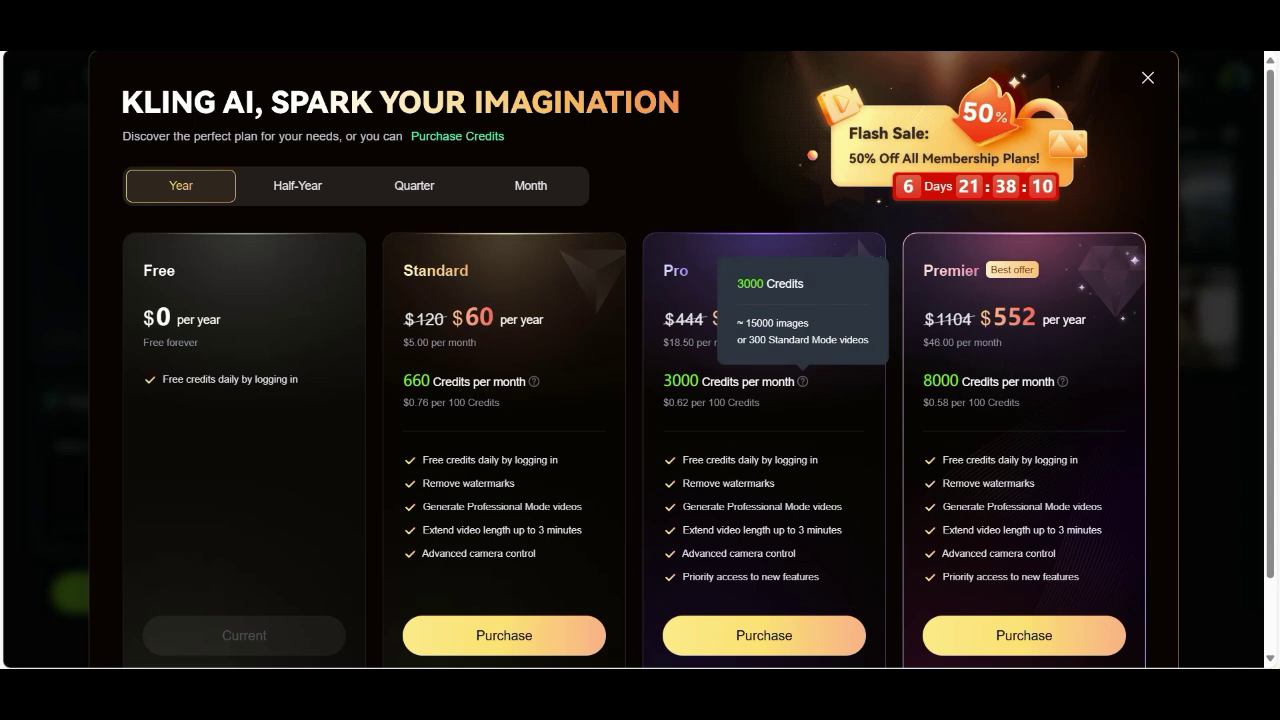